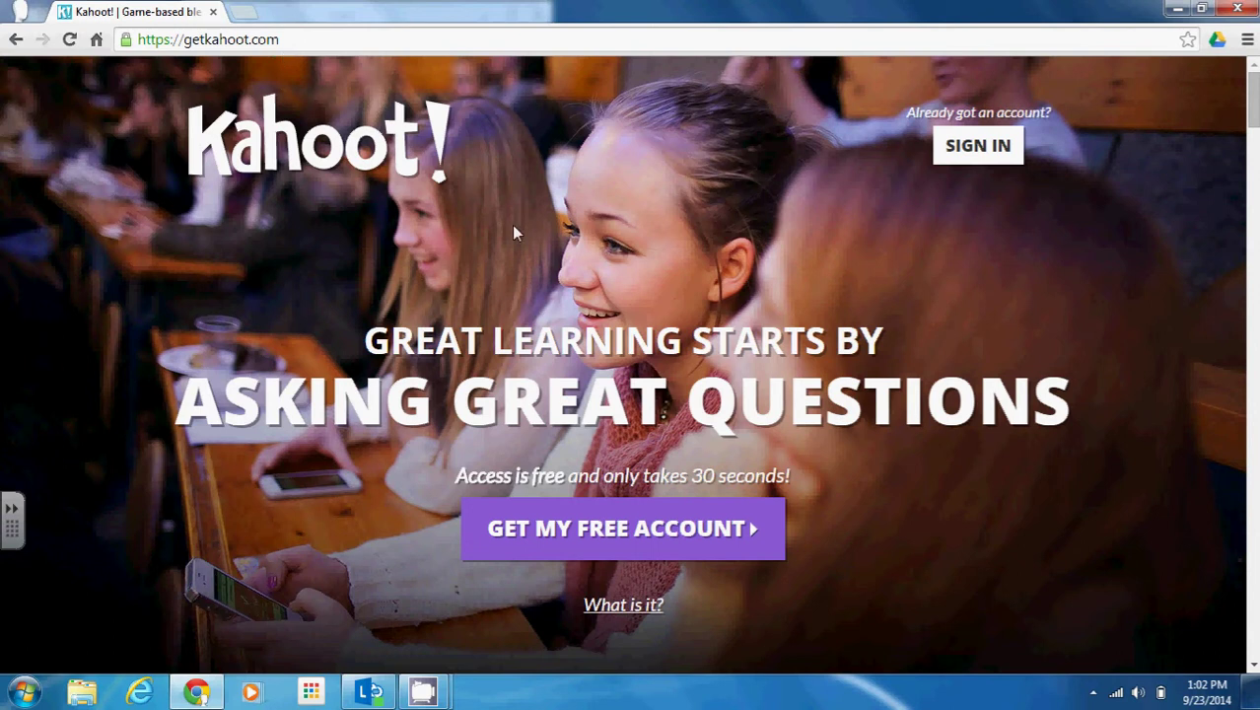
Open the free account registration form, choose the teacher role and review the school and account detail fields
click(675, 530)
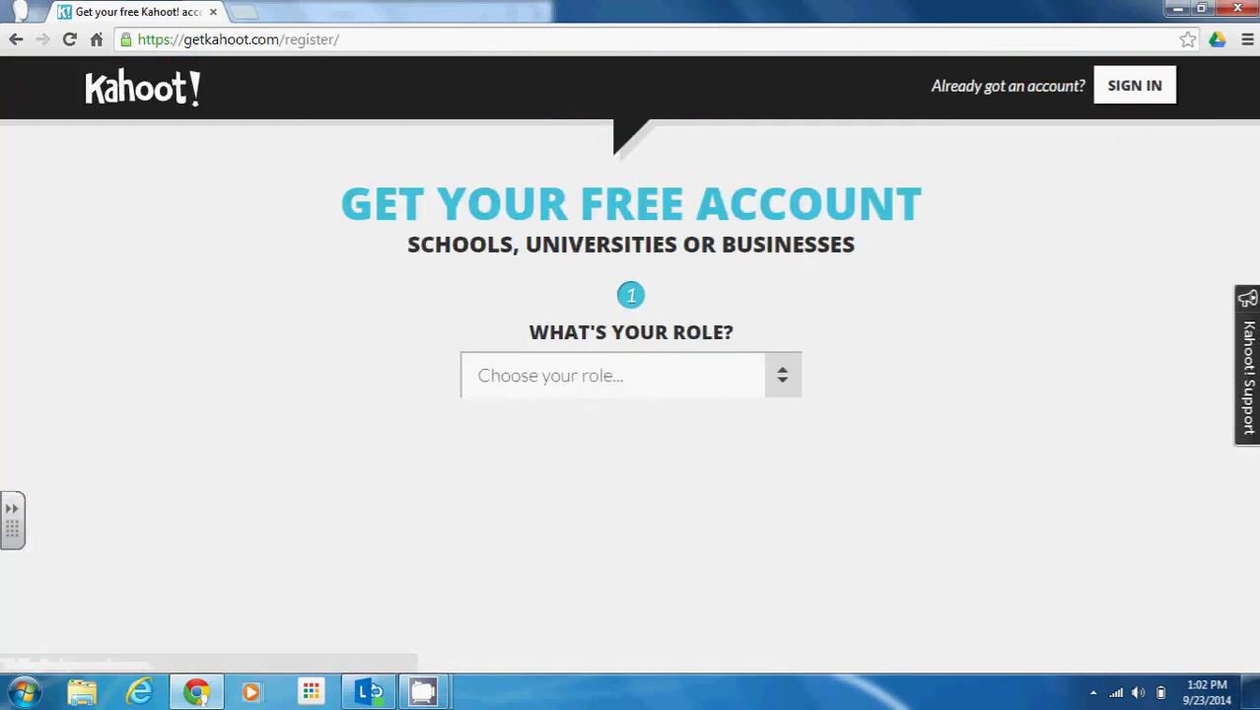
click(784, 379)
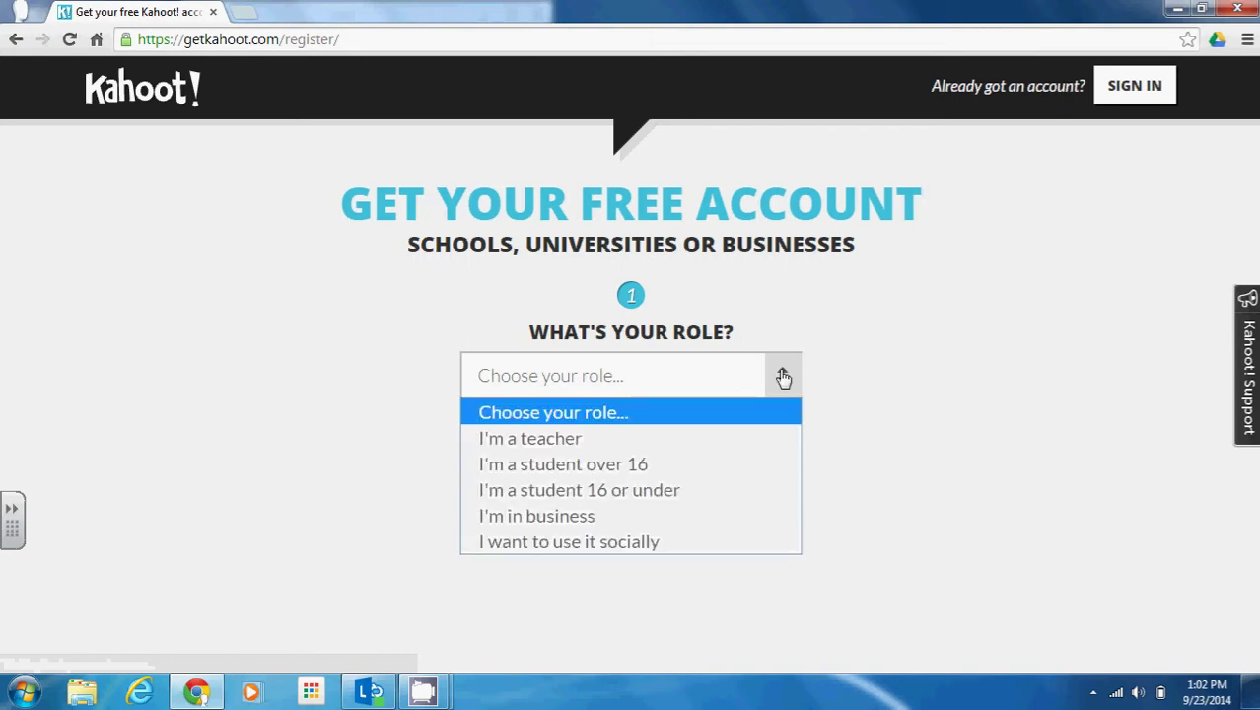
click(726, 441)
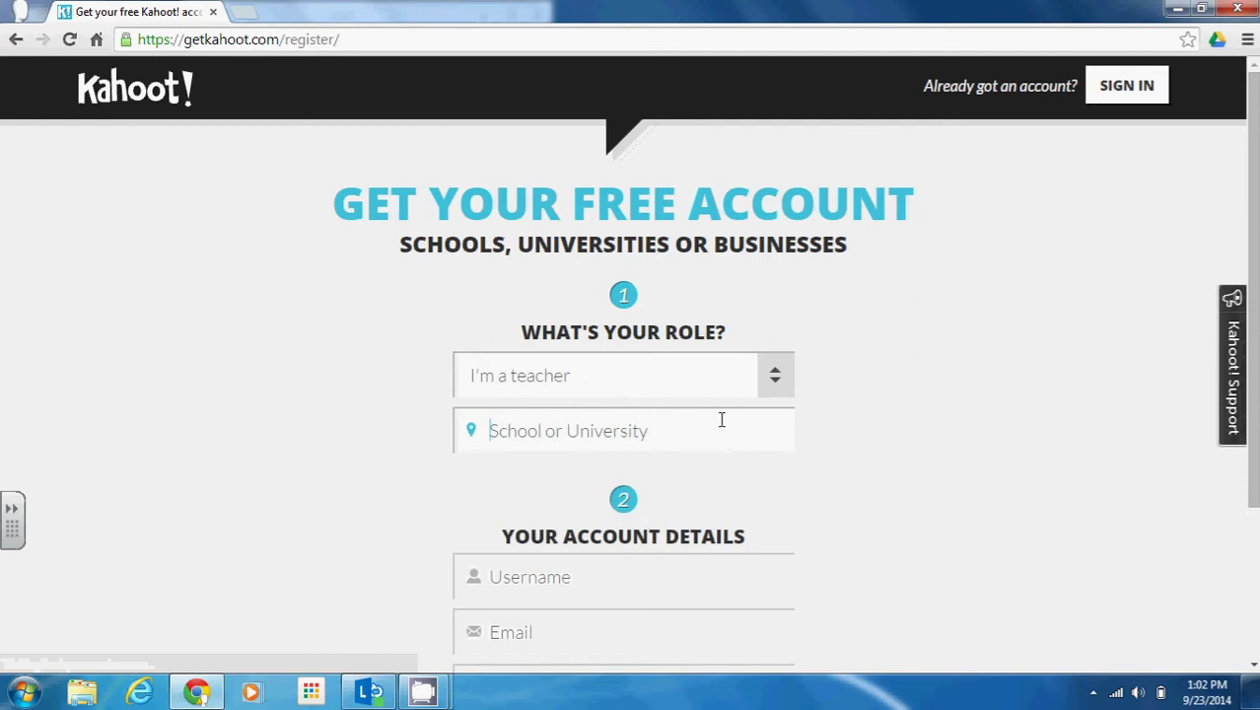
click(647, 588)
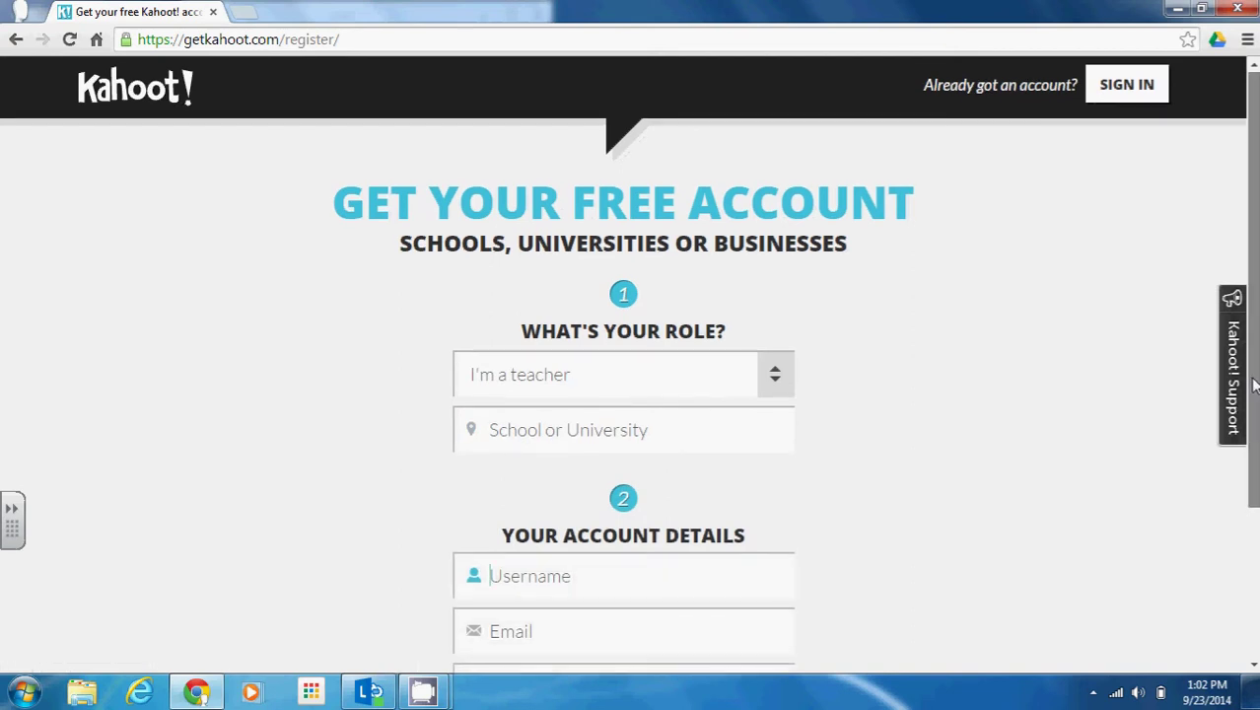
scroll(1254, 384, down, 3)
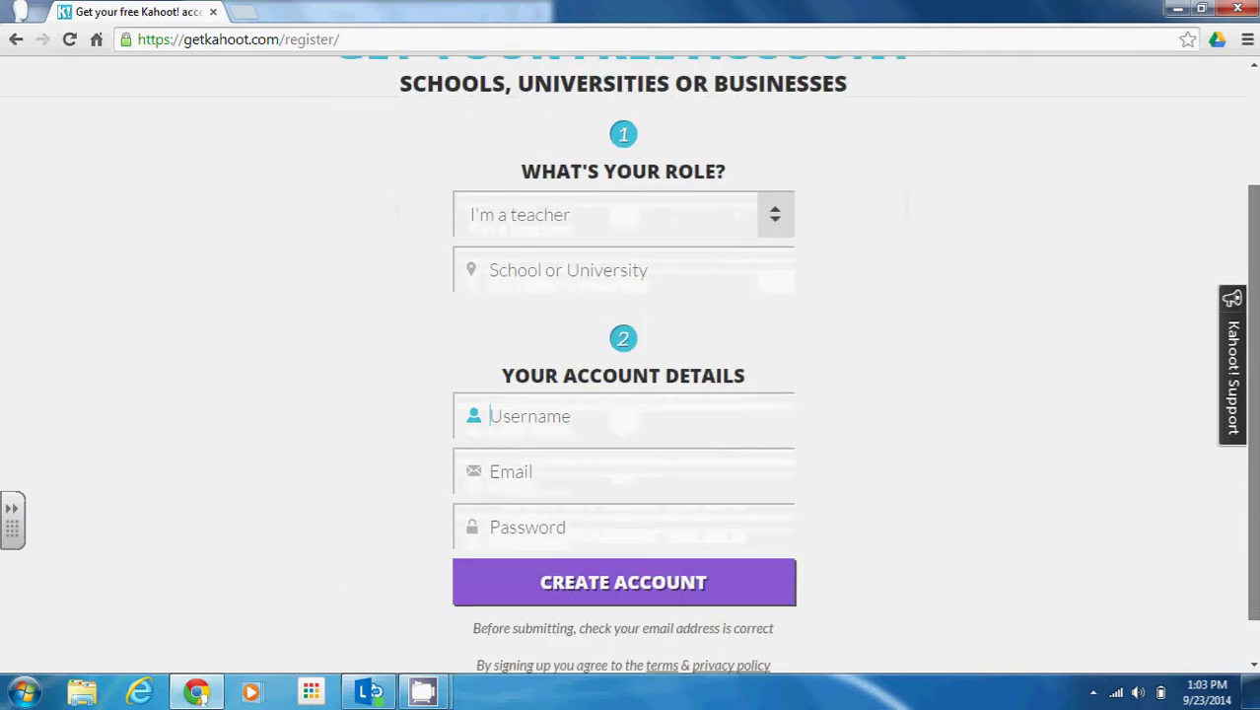
scroll(631, 365, up, 3)
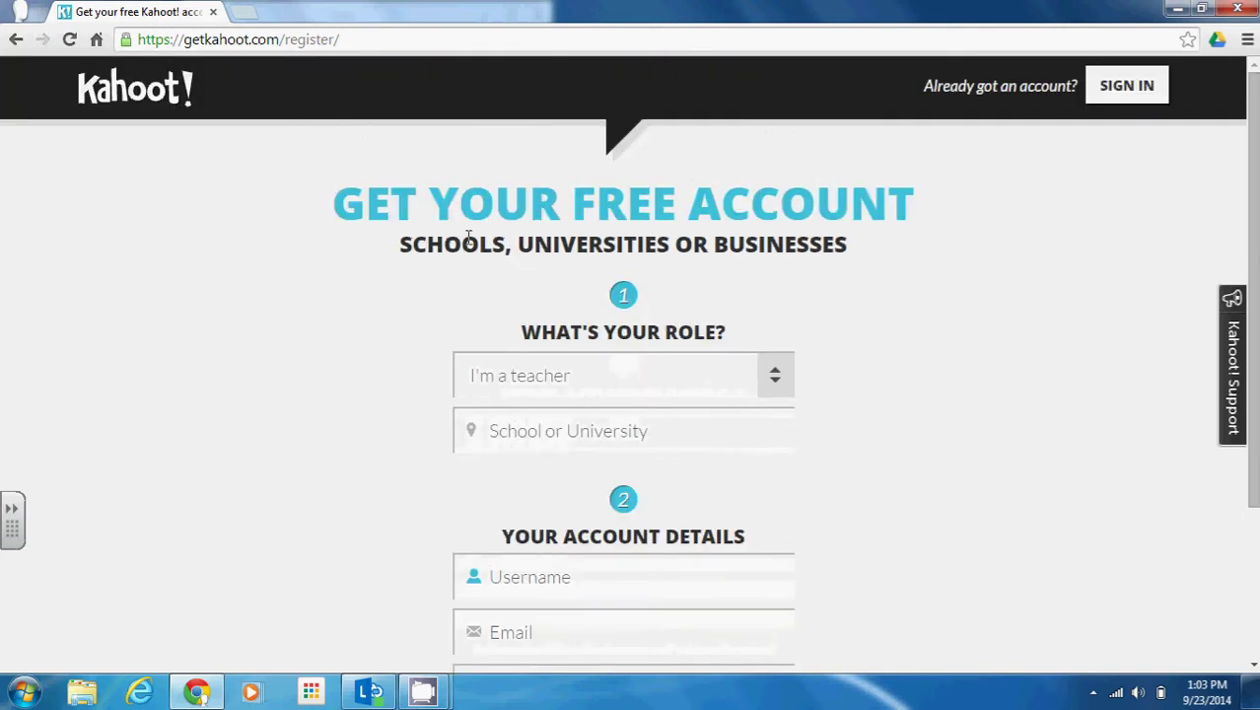
Sign in to the existing account and start a new quiz named "Sample Activity"
click(1143, 94)
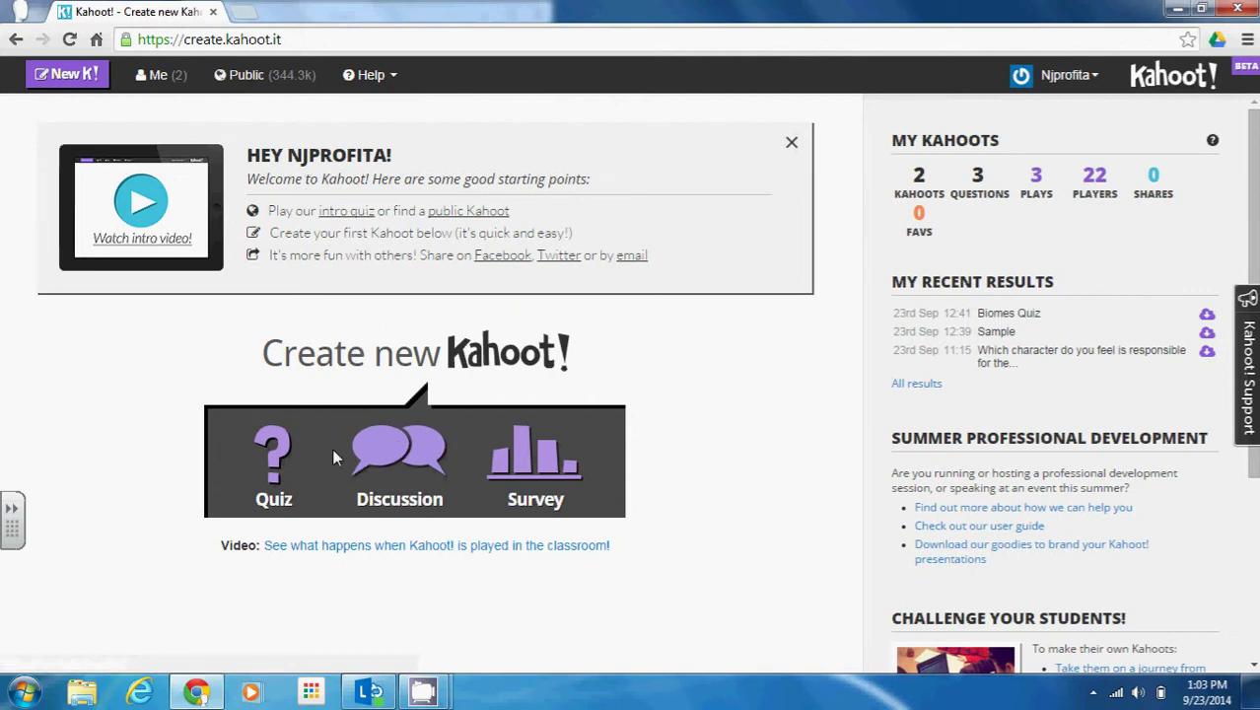
click(278, 465)
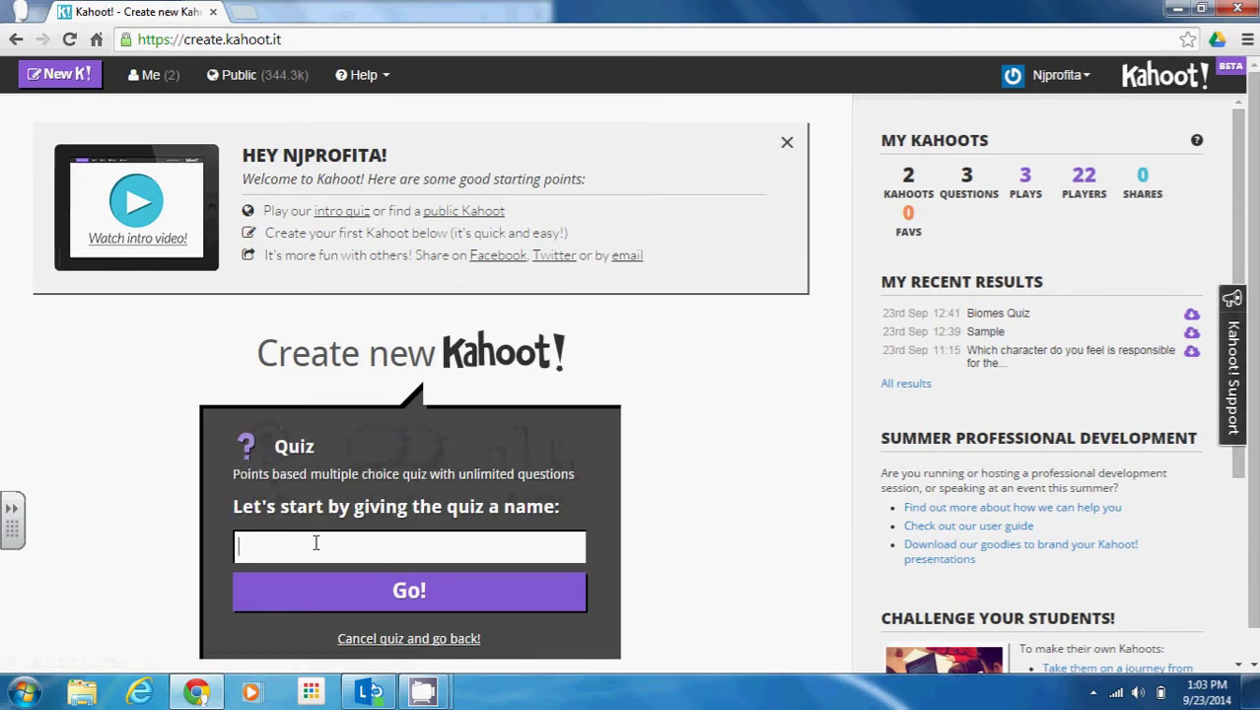
text(Sample Activity)
click(388, 590)
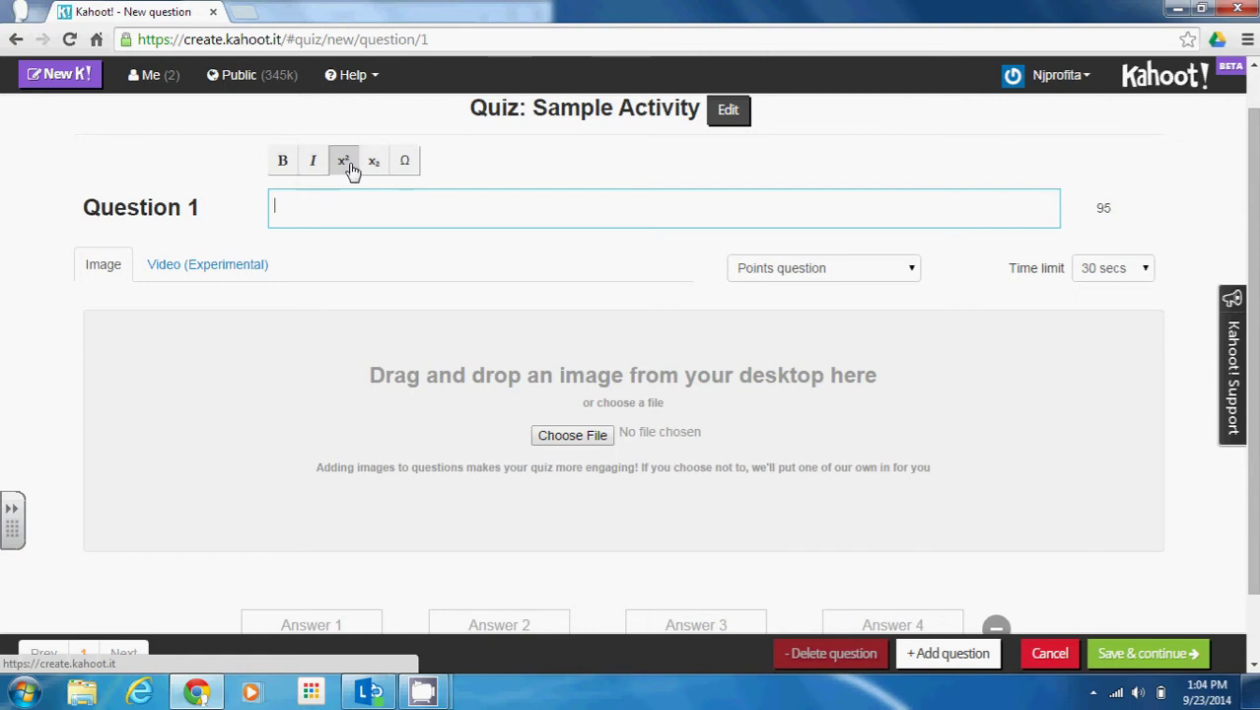
Examine the Currency, Math, Greek and Arrows special characters available for the question text, and close the character picker
click(410, 165)
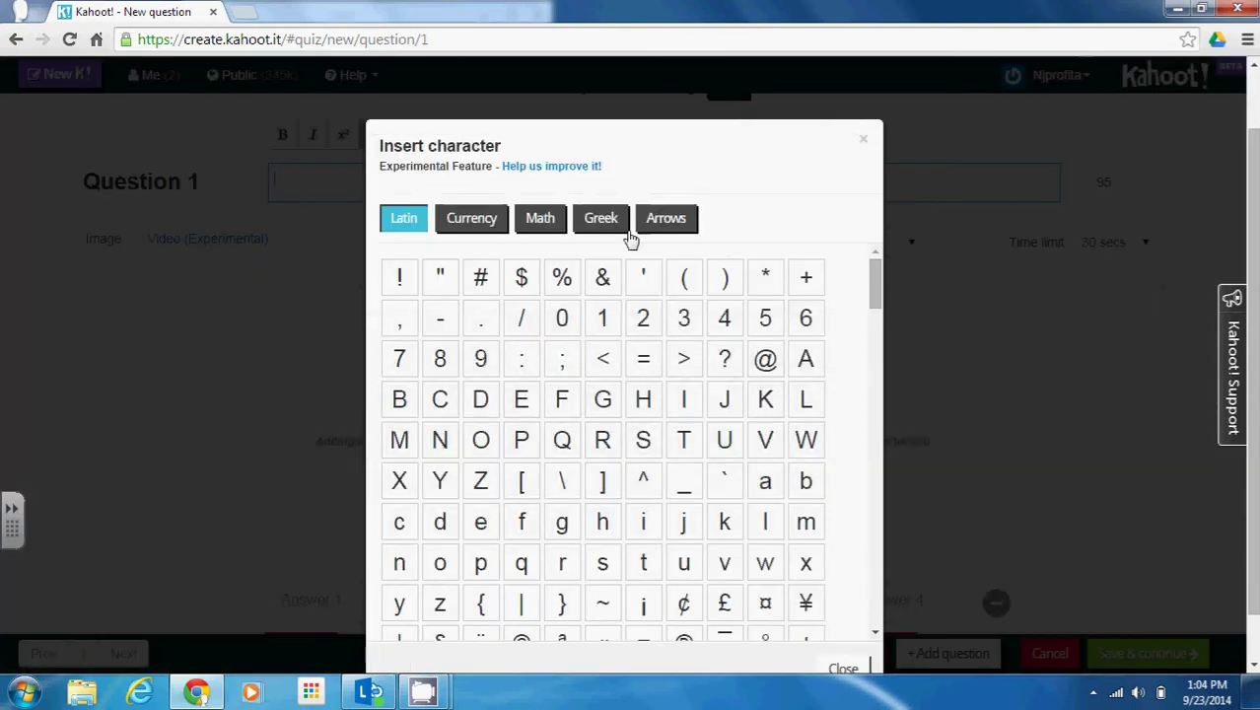
click(471, 219)
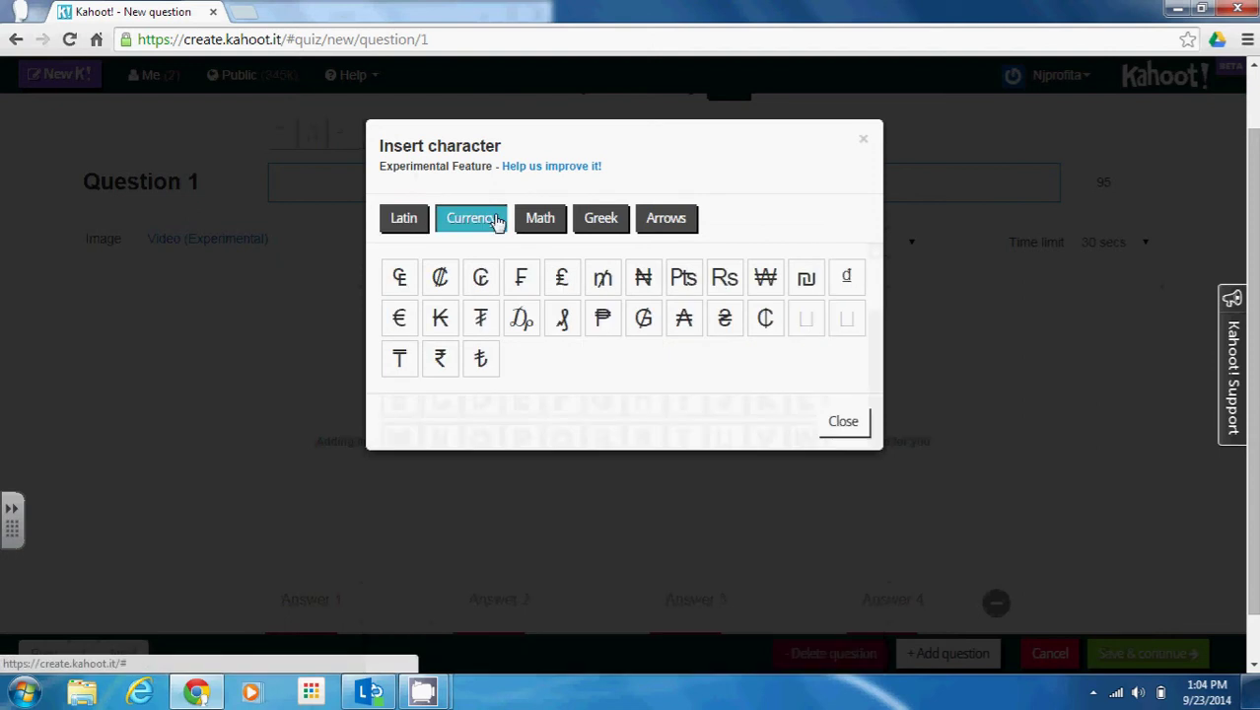
click(540, 218)
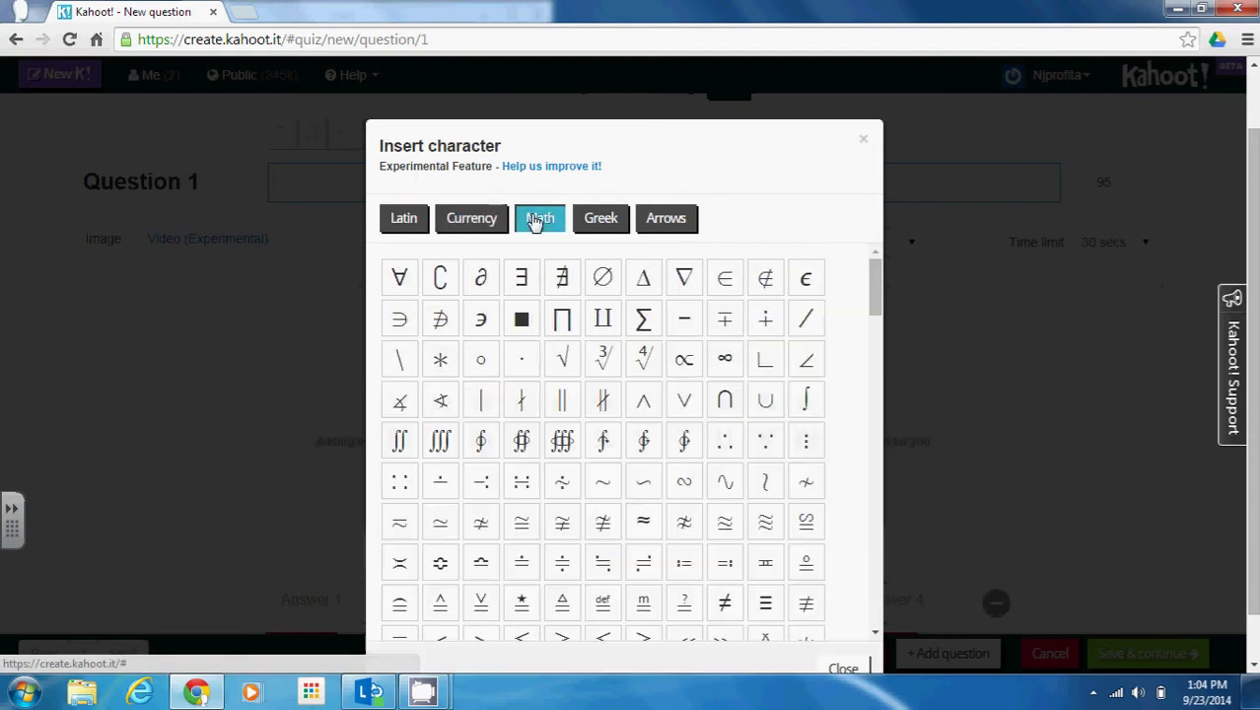
click(602, 222)
click(673, 227)
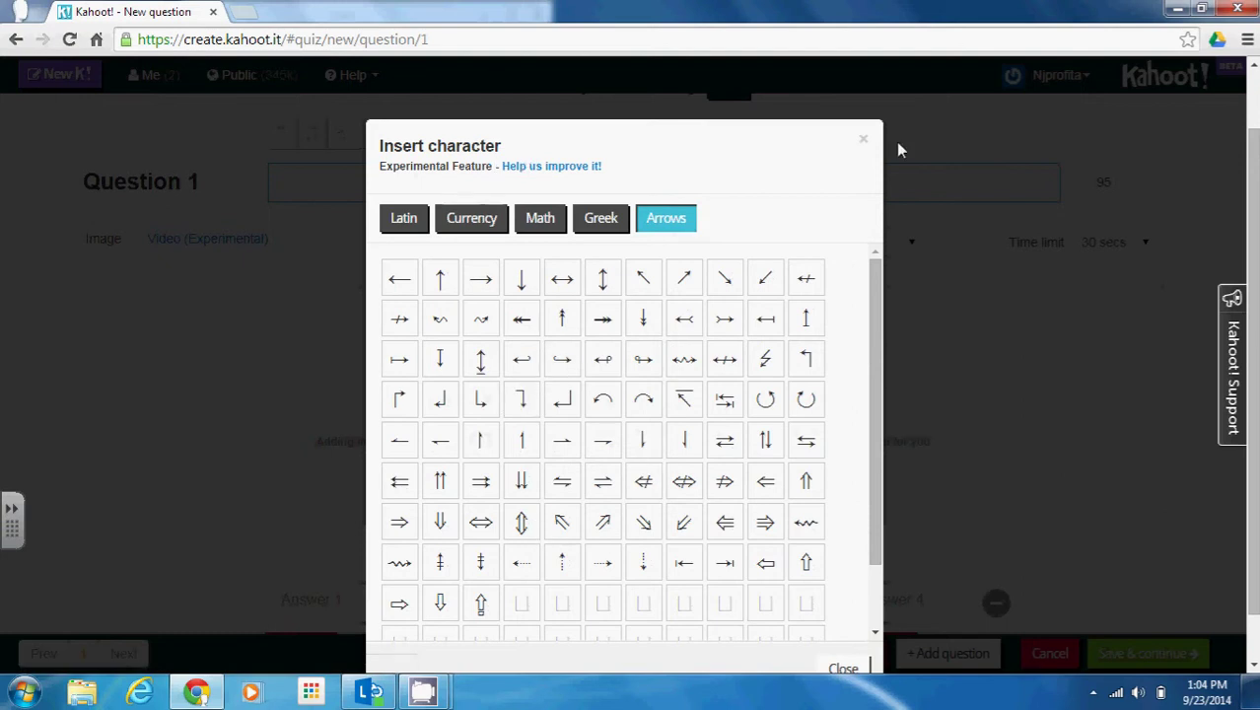
click(862, 144)
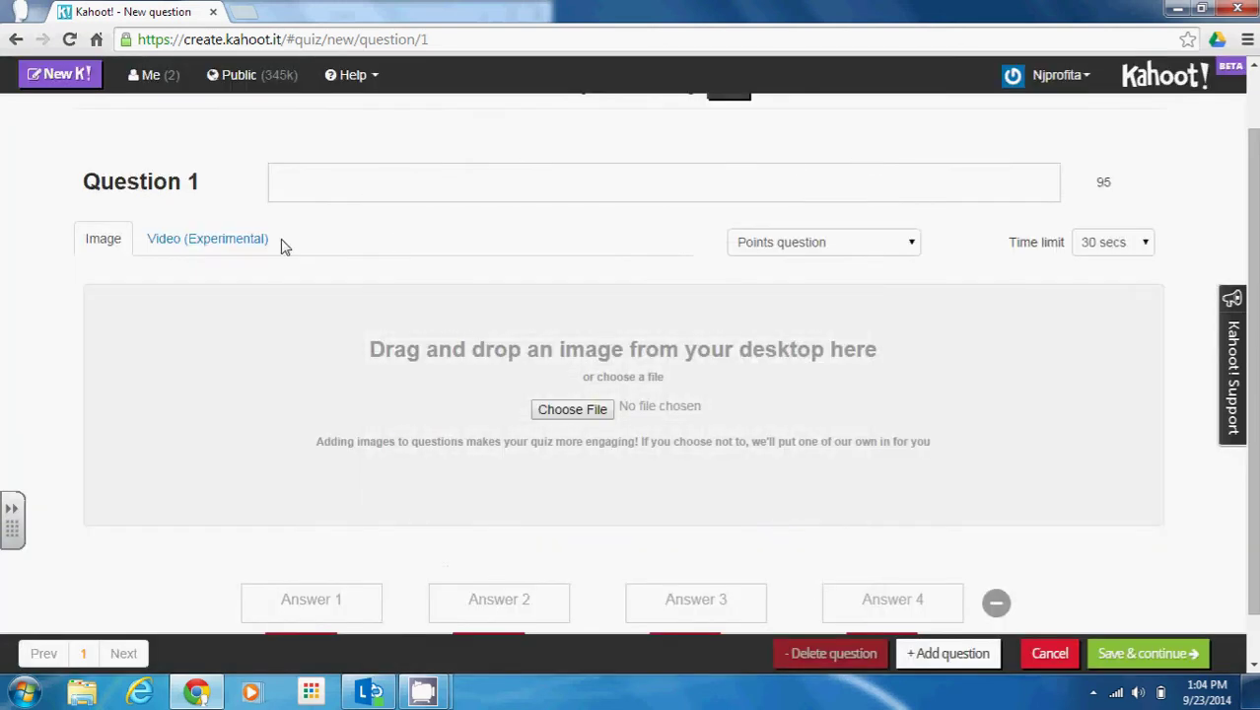
Examine the points options and the time limit choices for Question 1
click(832, 258)
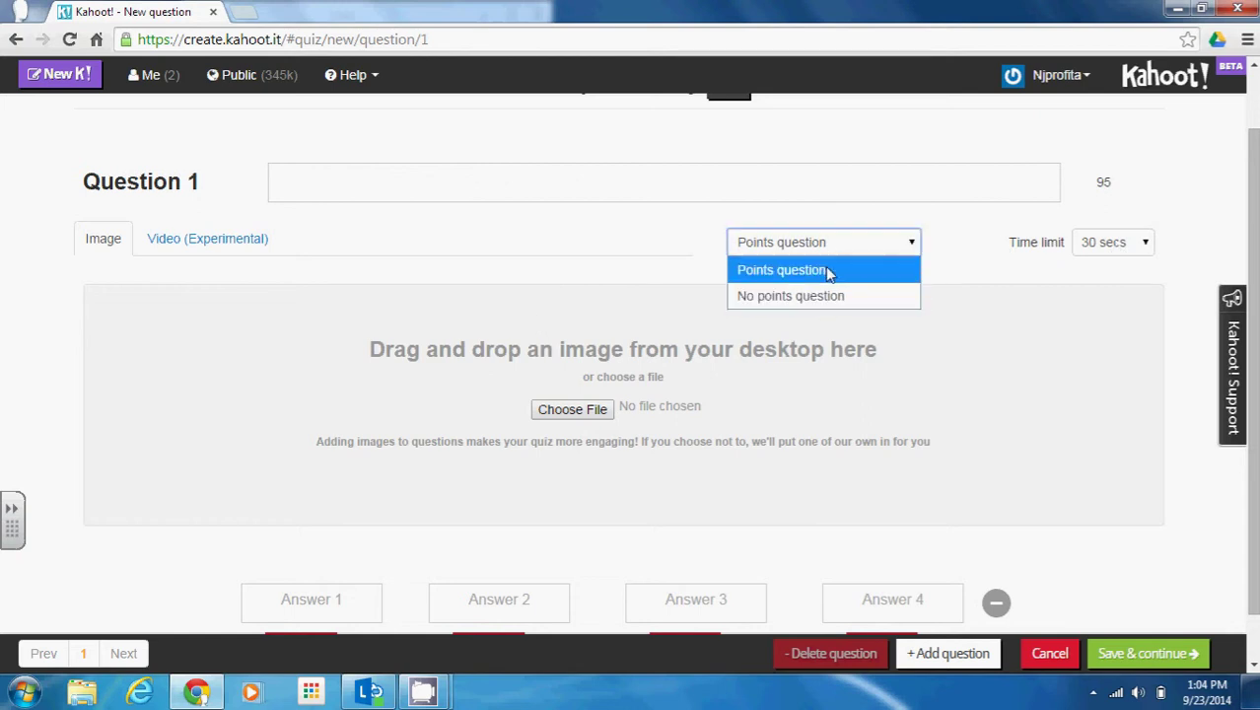
click(1122, 247)
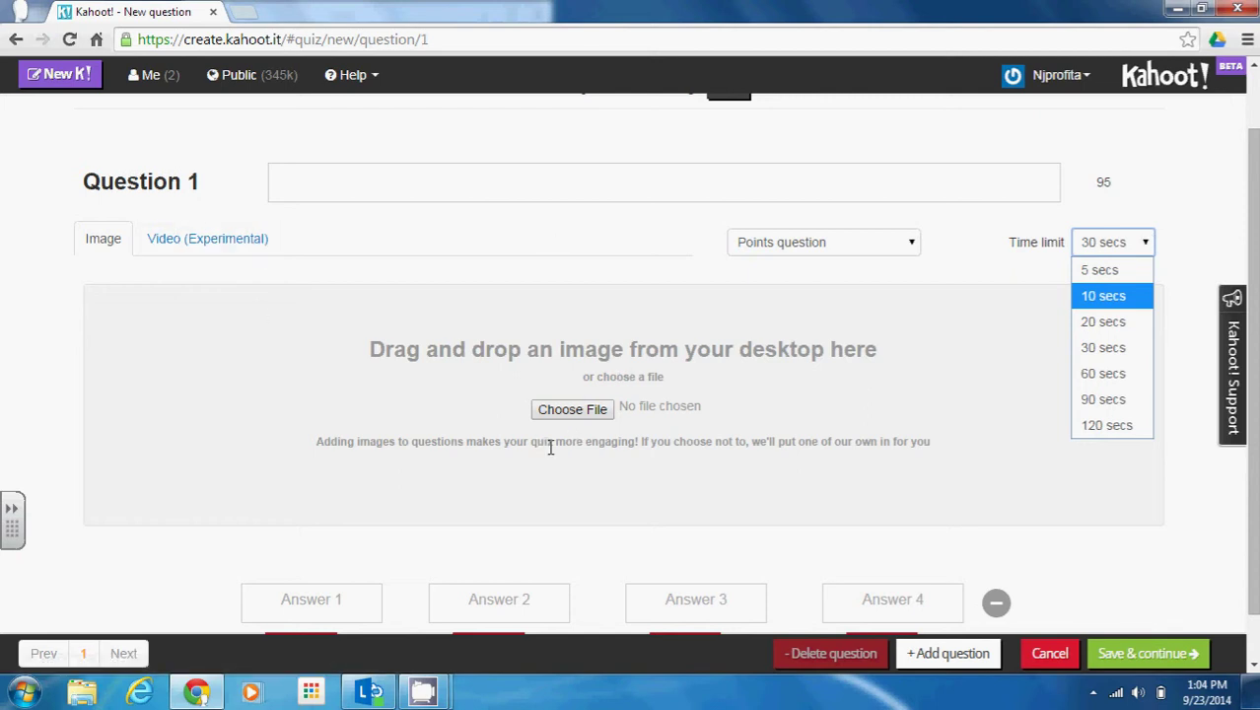
click(358, 415)
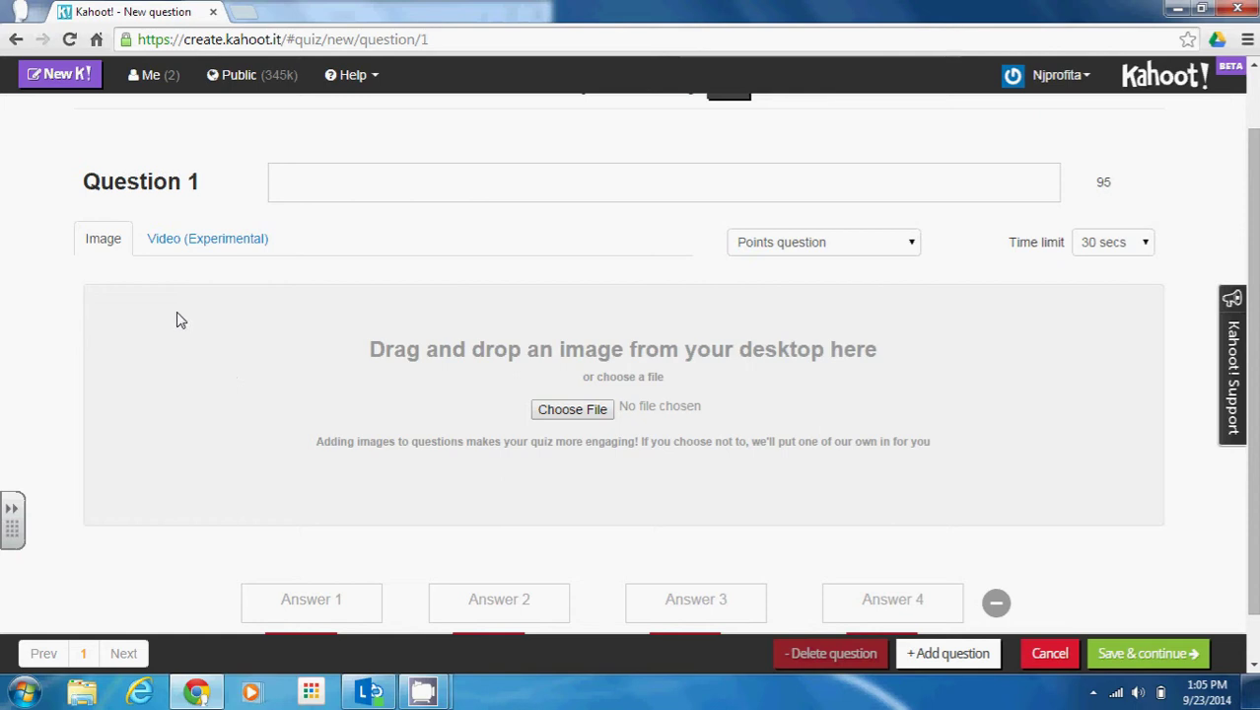
Examine the YouTube video settings for Question 1 and return to the image settings
click(200, 242)
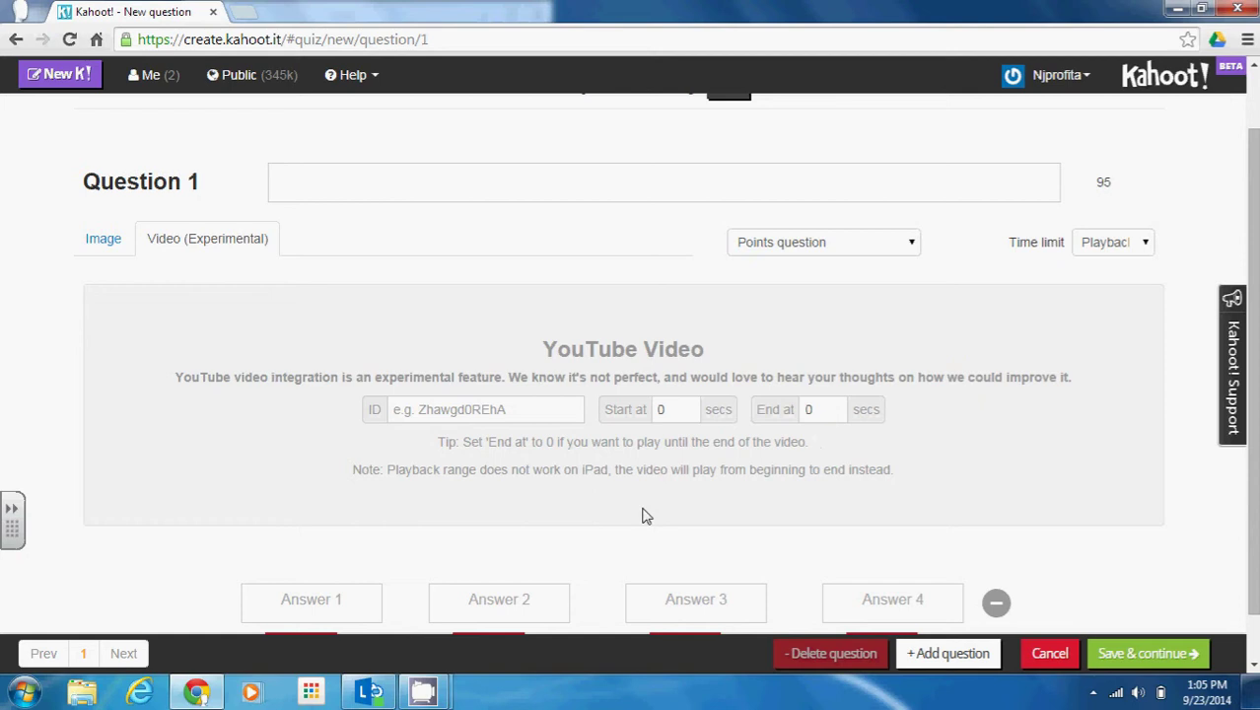
drag(642, 516, 349, 418)
click(339, 377)
click(111, 249)
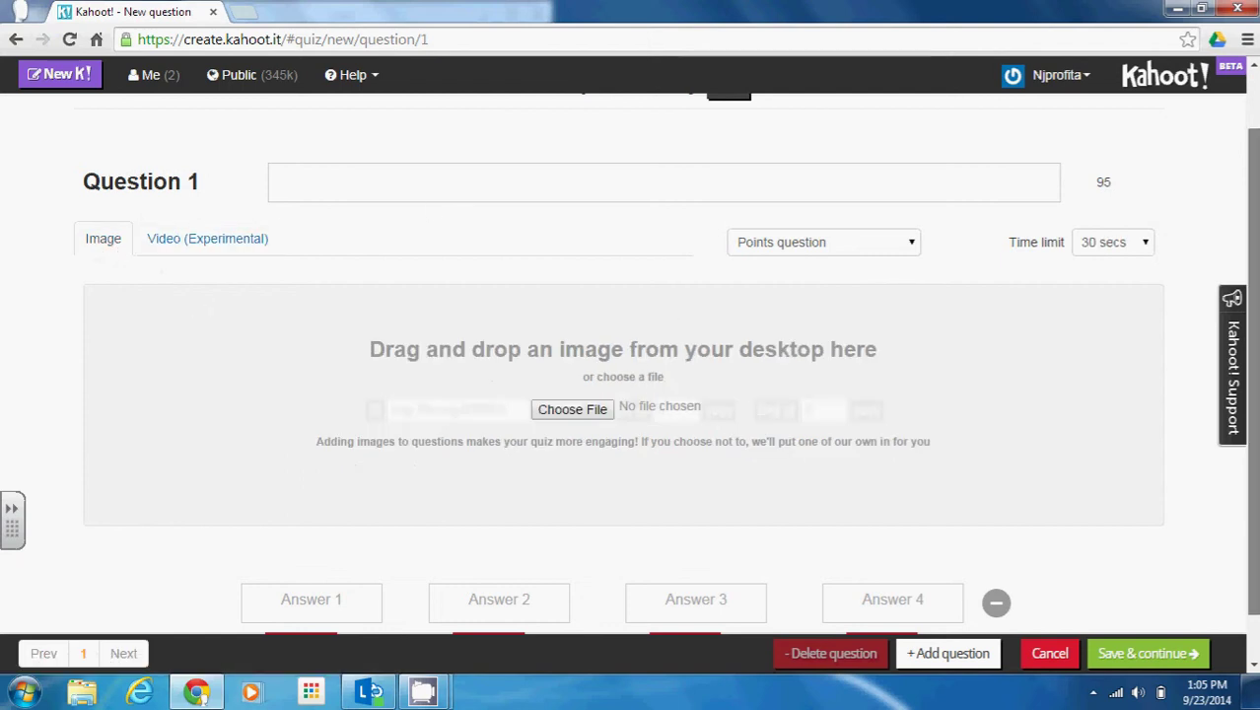
Try the superscript and subscript formatting in the empty Answer 1 field
drag(1253, 228, 1253, 228)
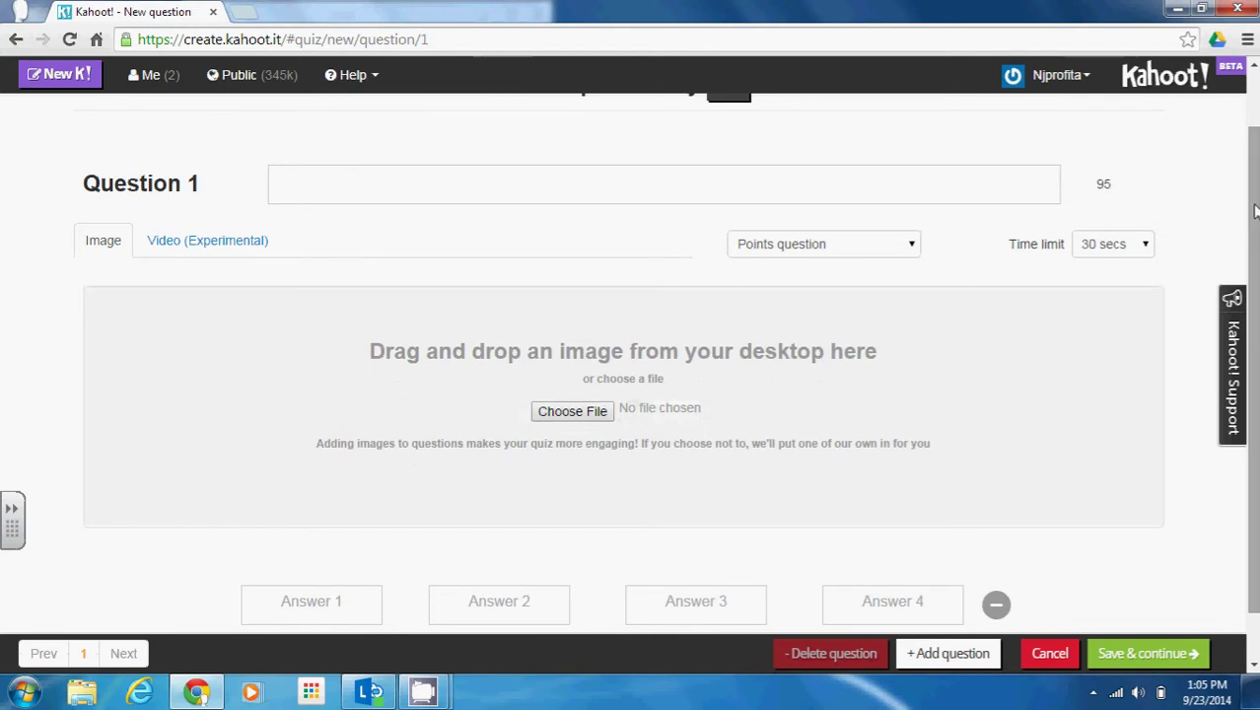
drag(1253, 226, 1253, 363)
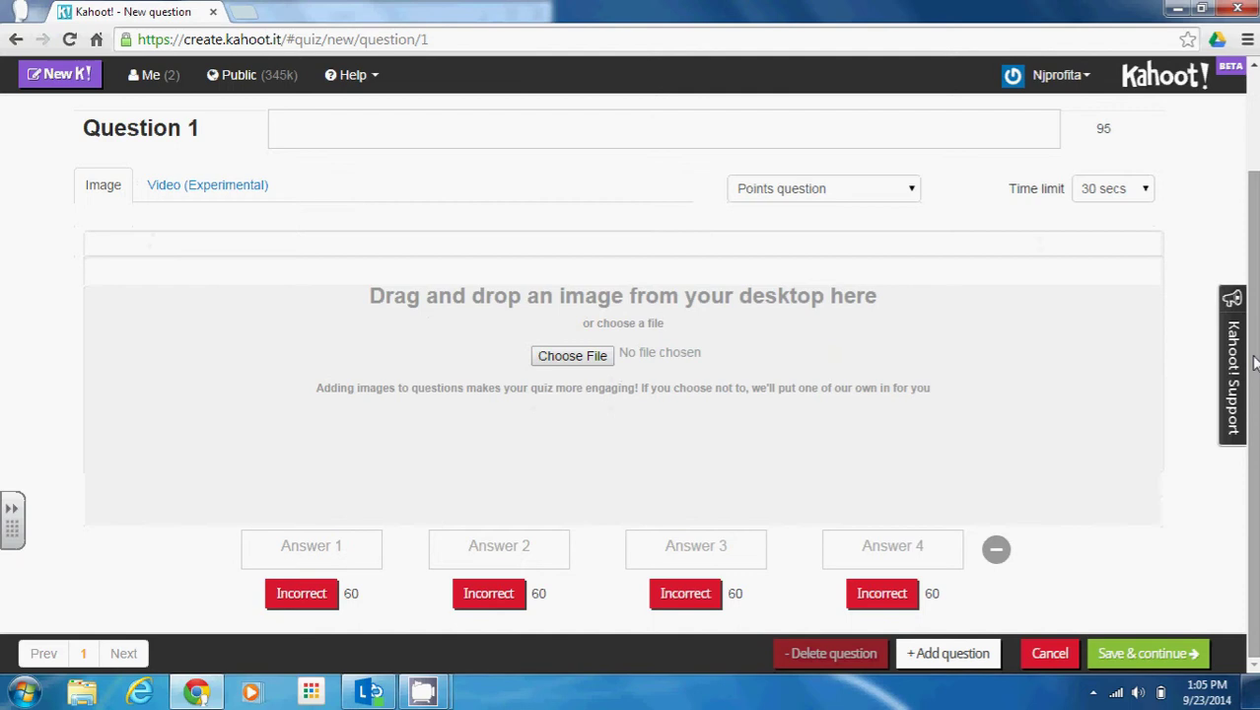
click(345, 549)
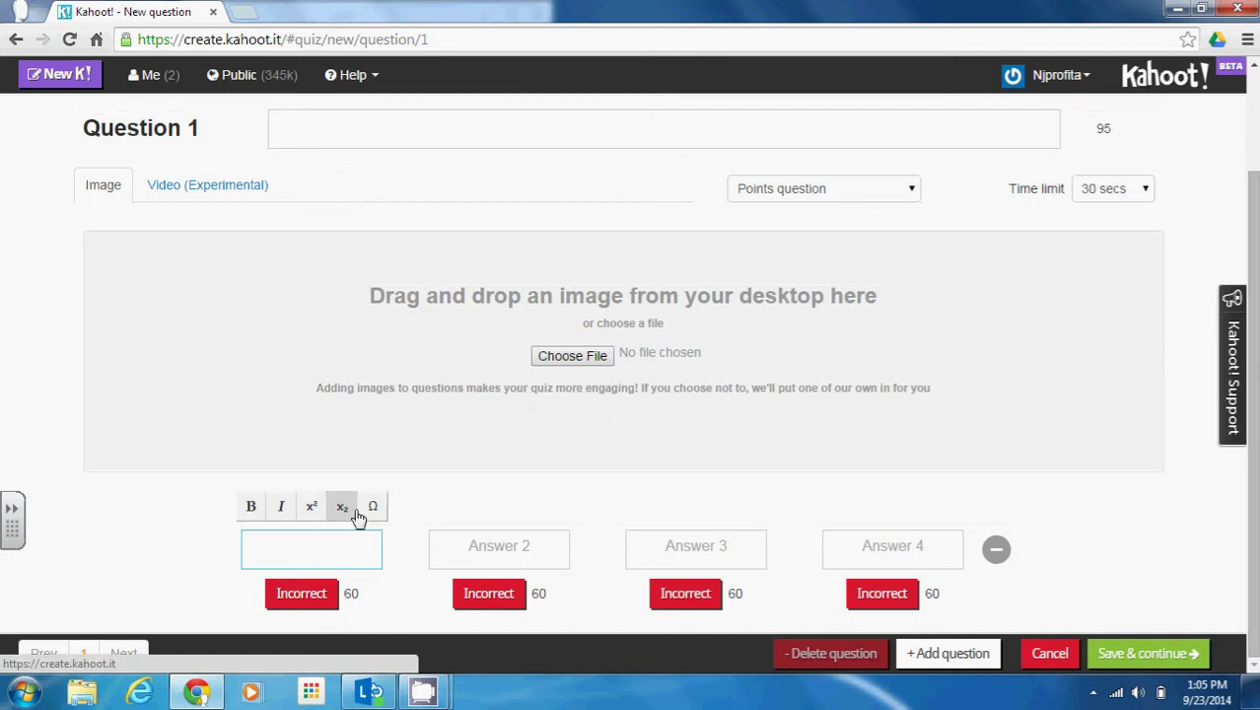
click(312, 512)
click(336, 509)
click(360, 537)
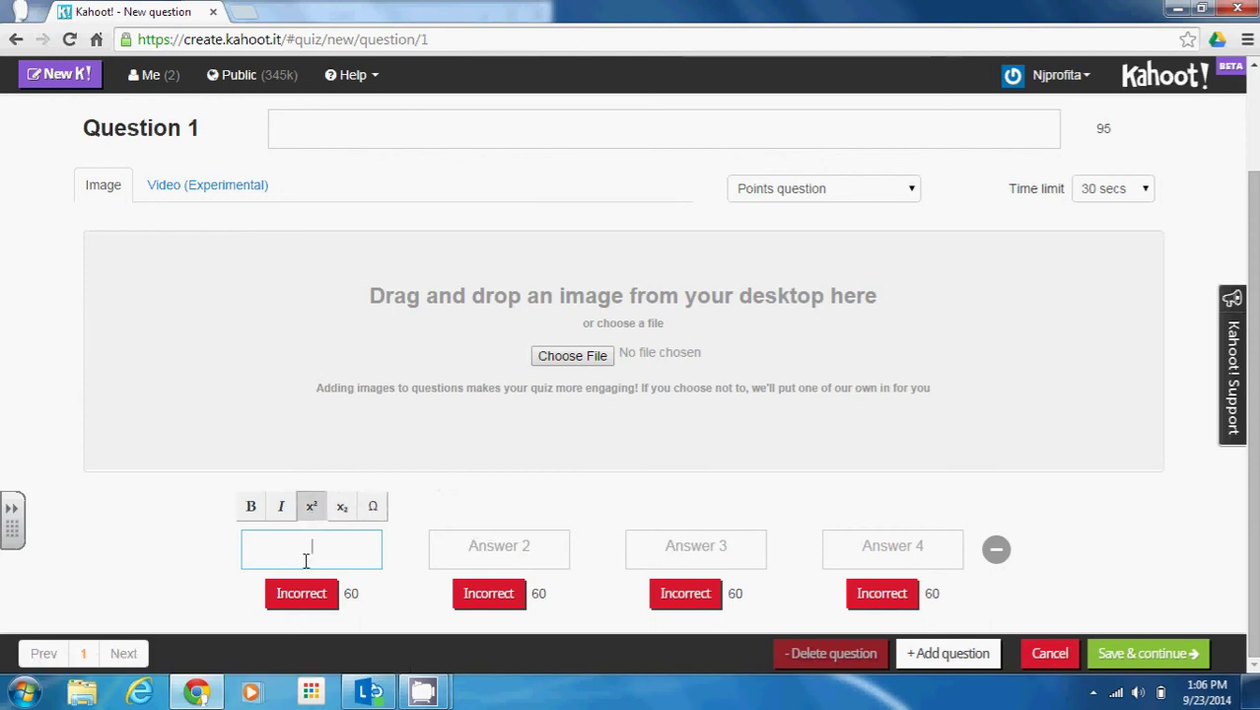
Enter "What color is the sky?" as the text of Question 1
scroll(663, 316, up, 1)
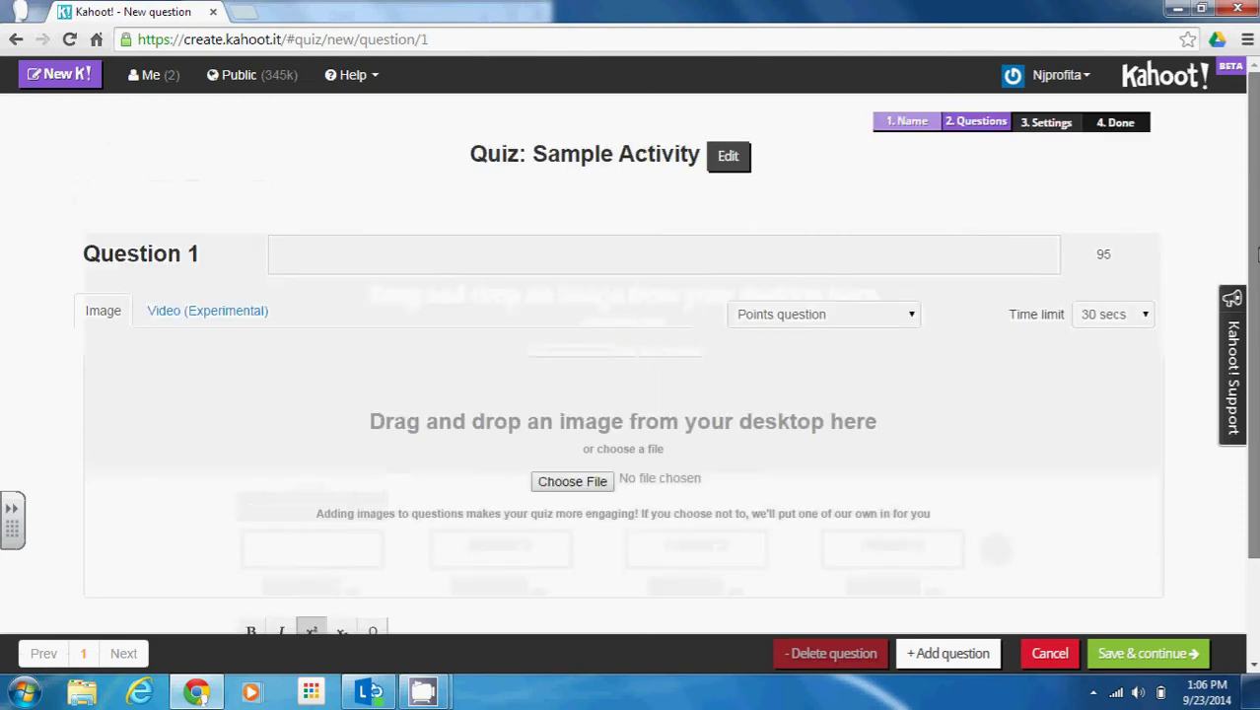
click(580, 248)
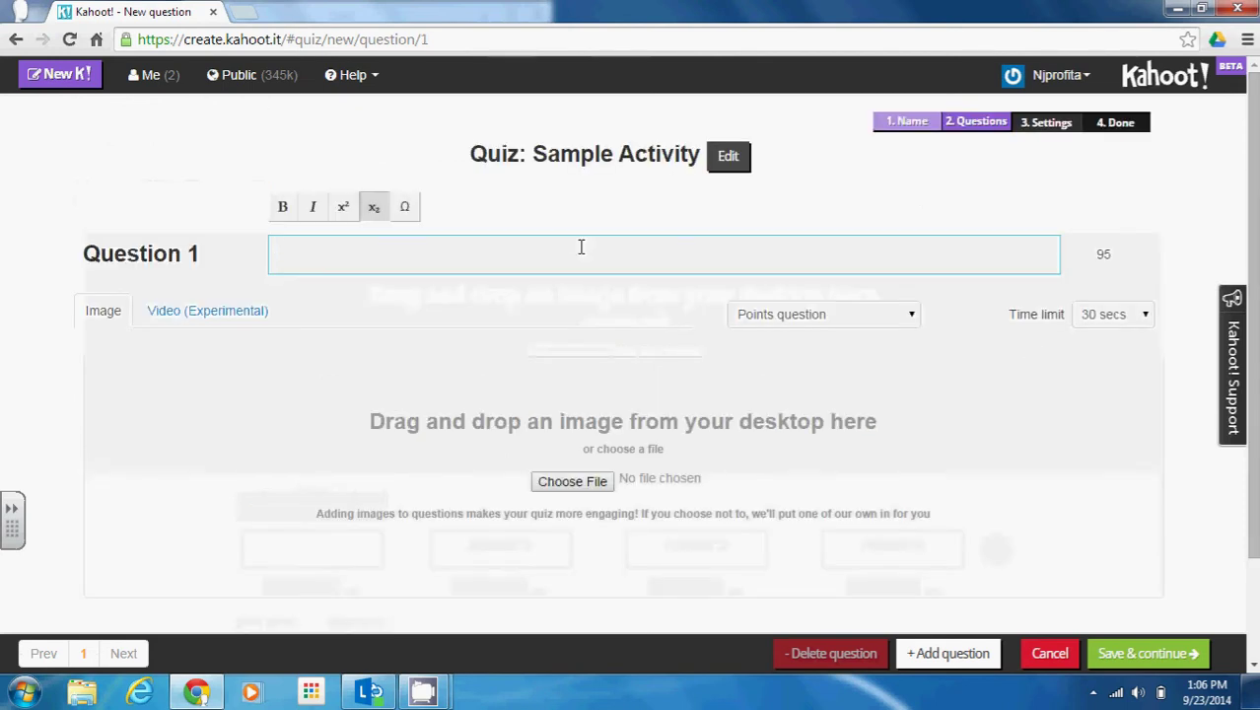
text(What color is the sky?)
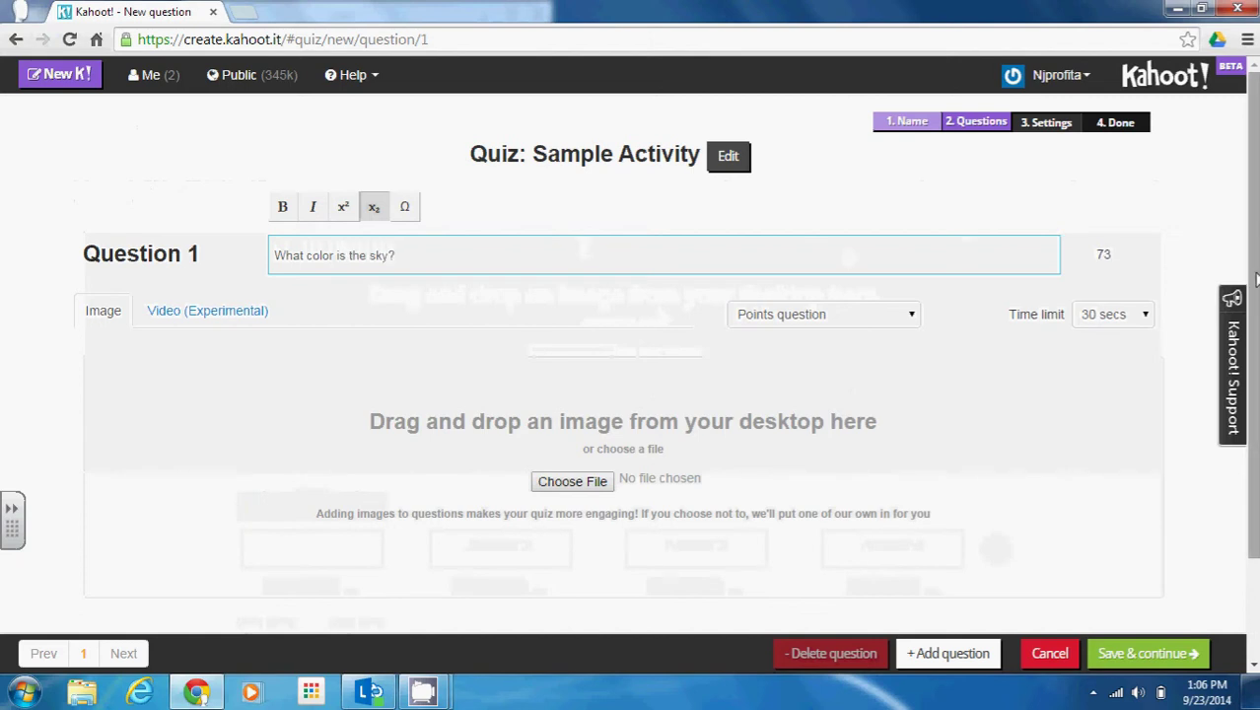
Fill in the four answers as Yellow, Purple, Blue and Magenta, and mark Blue as correct
scroll(1252, 286, down, 1)
click(344, 540)
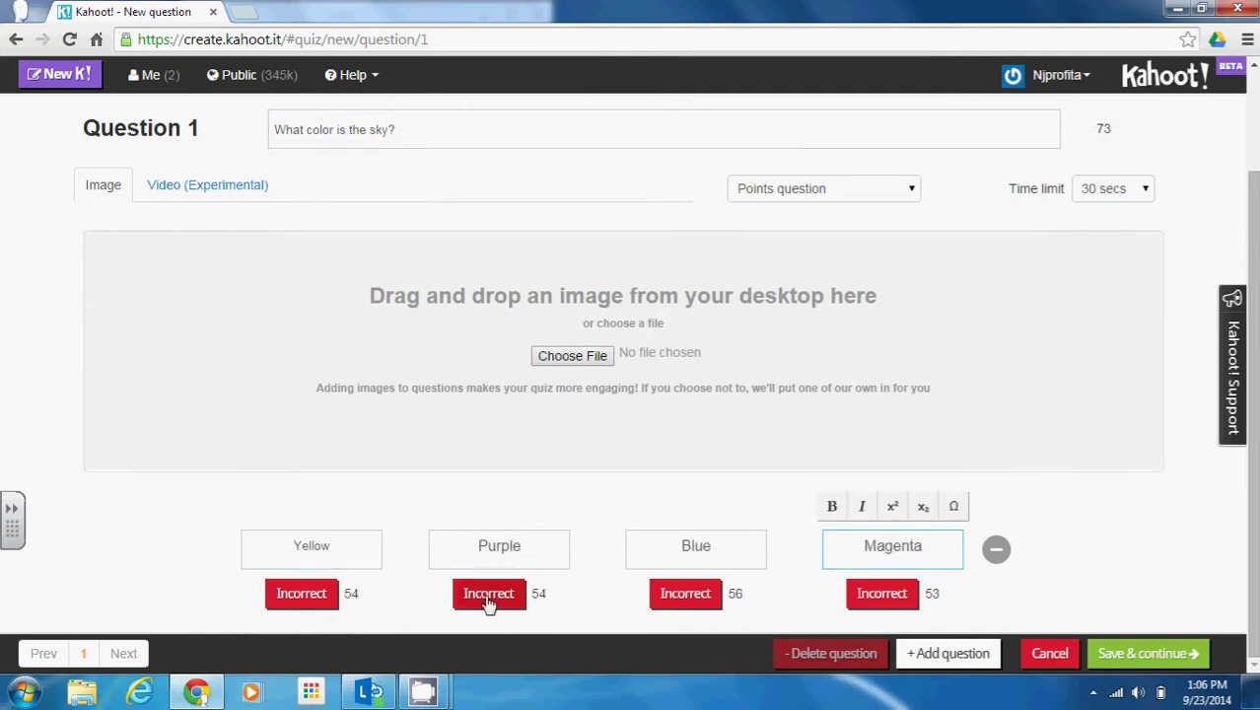
click(697, 602)
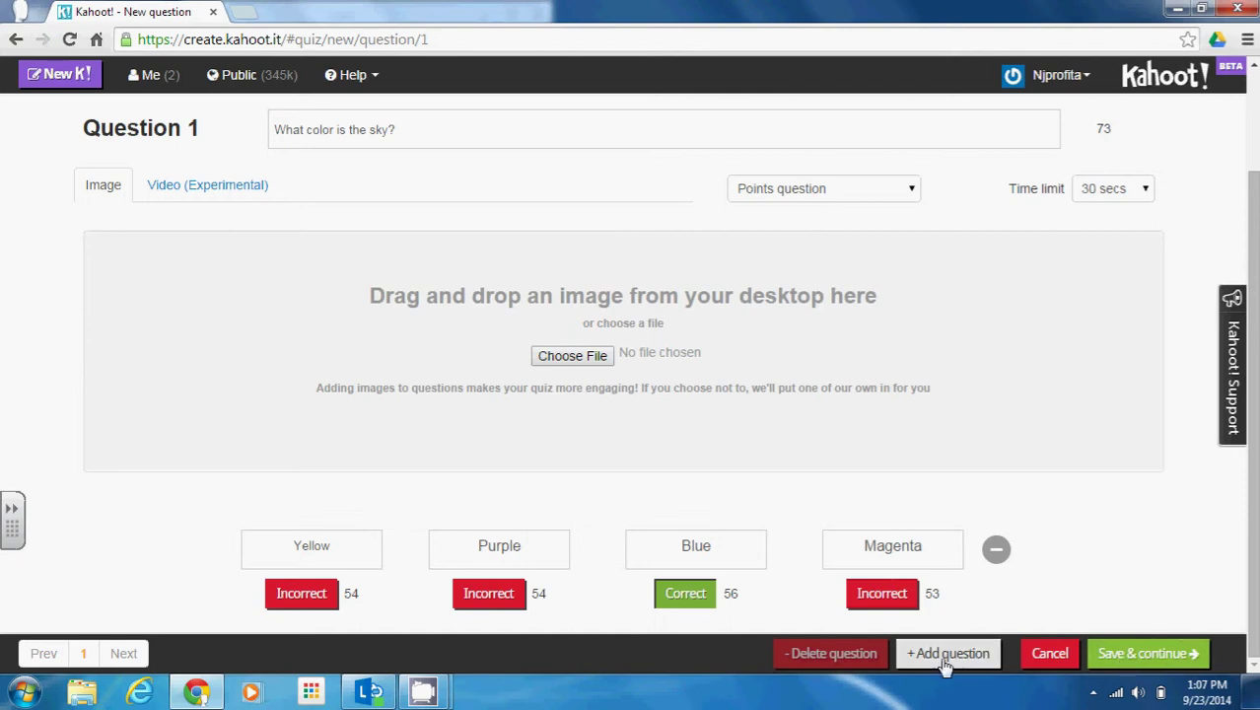
Continue from the questions to the quiz settings and review the privacy options and description field
click(1129, 656)
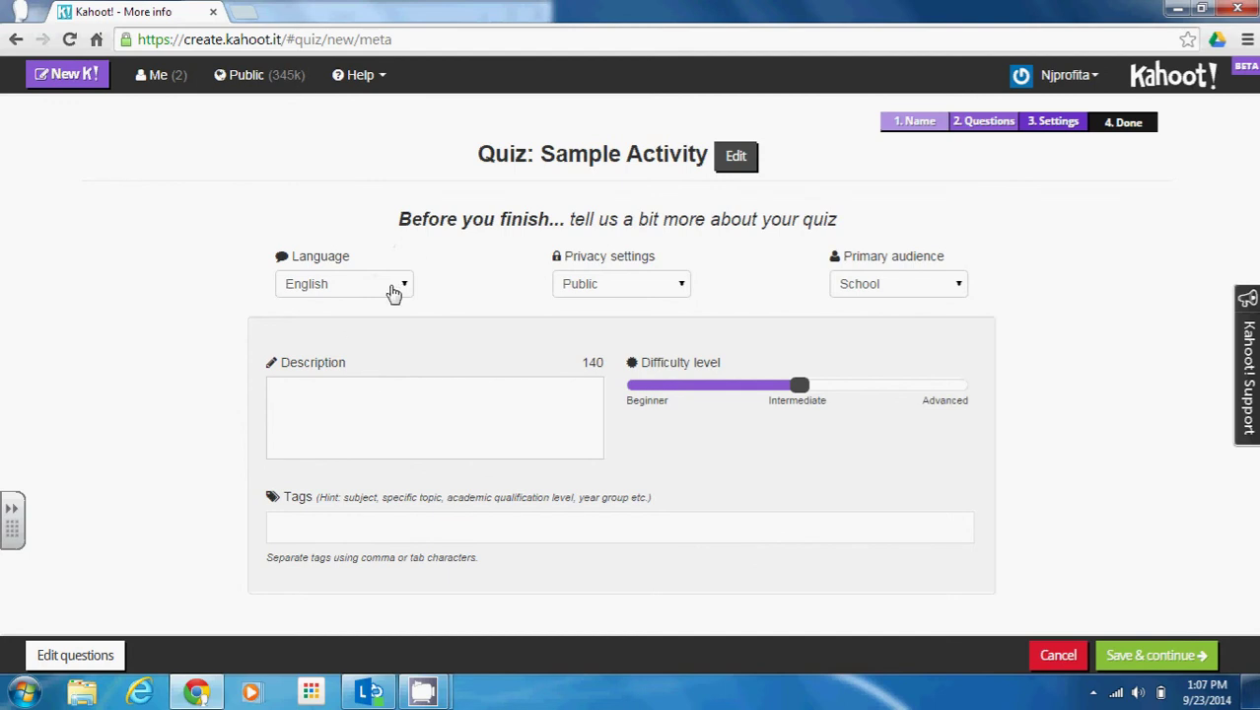
click(682, 291)
click(742, 293)
click(396, 414)
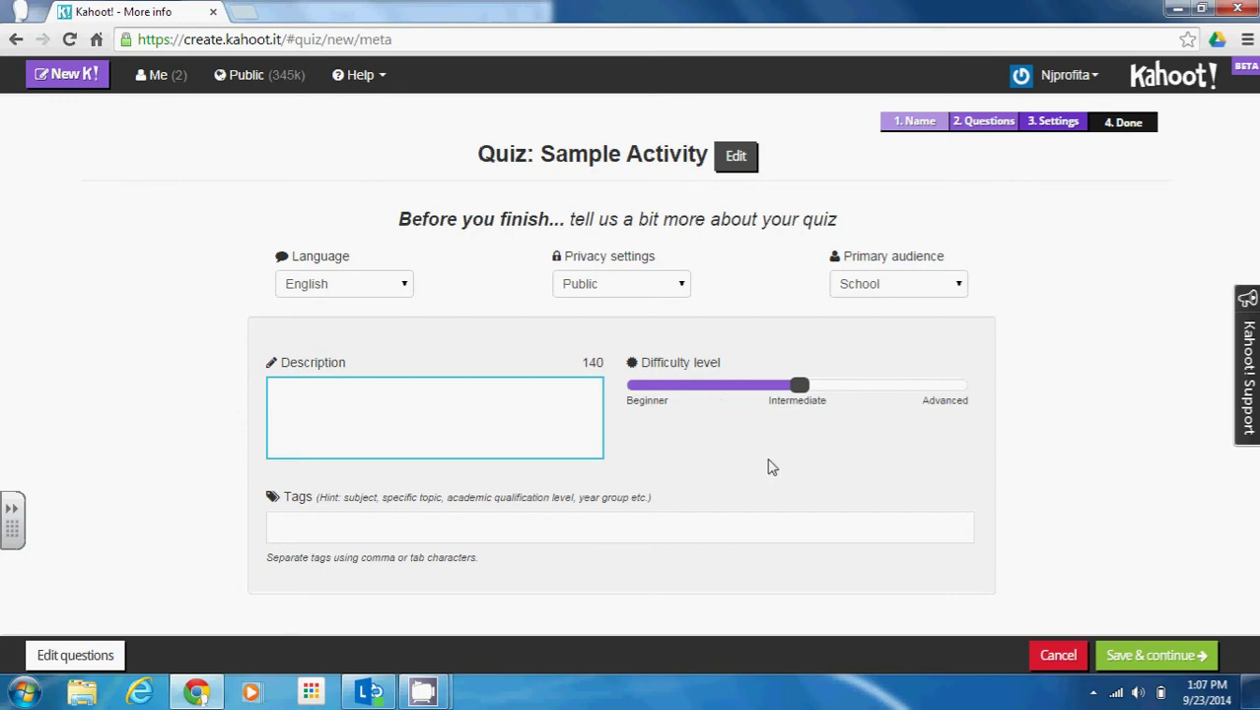
Leave the quiz setup without saving changes and open the list of Kahoots created by this account
click(159, 77)
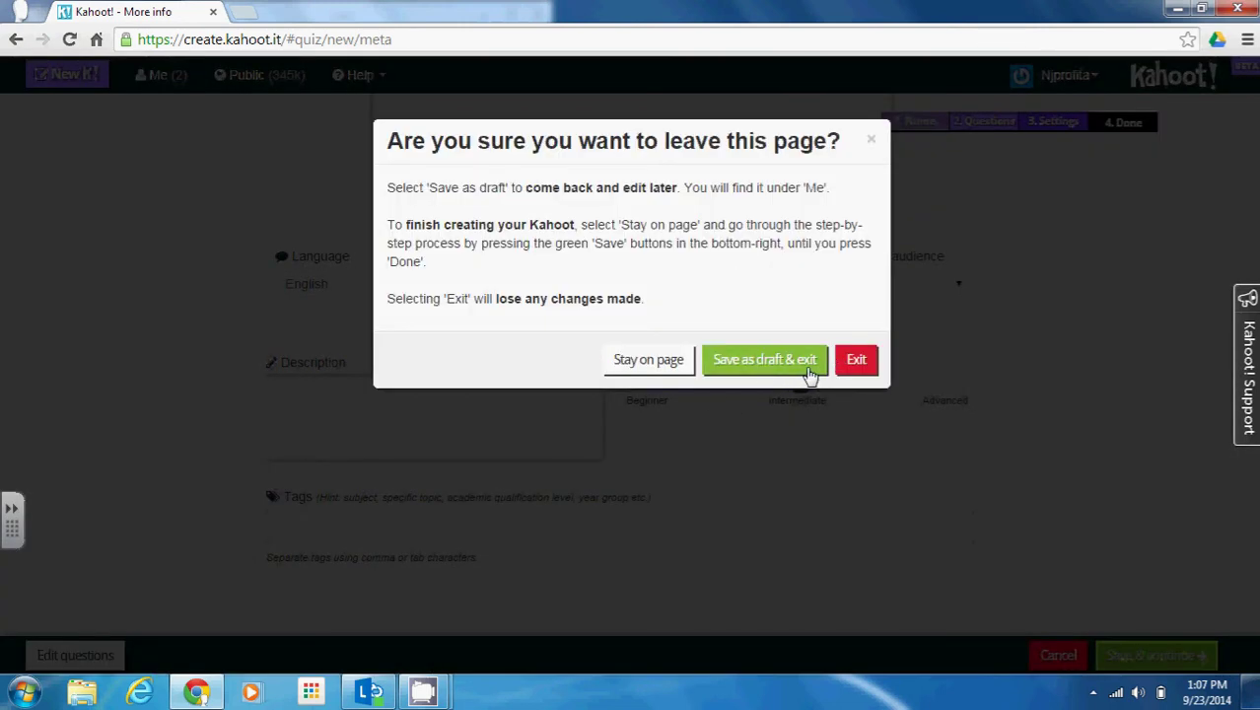
click(854, 367)
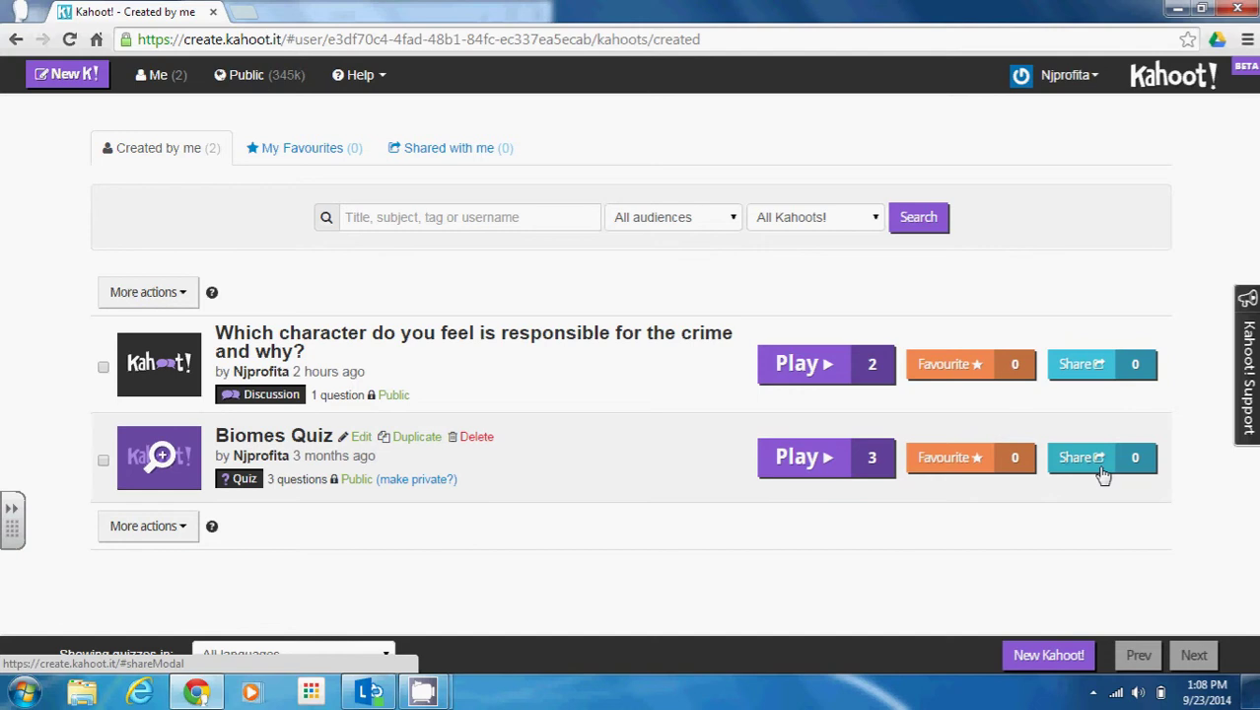
View the sharing dialog for the Biomes Quiz and close it without sharing
click(1102, 475)
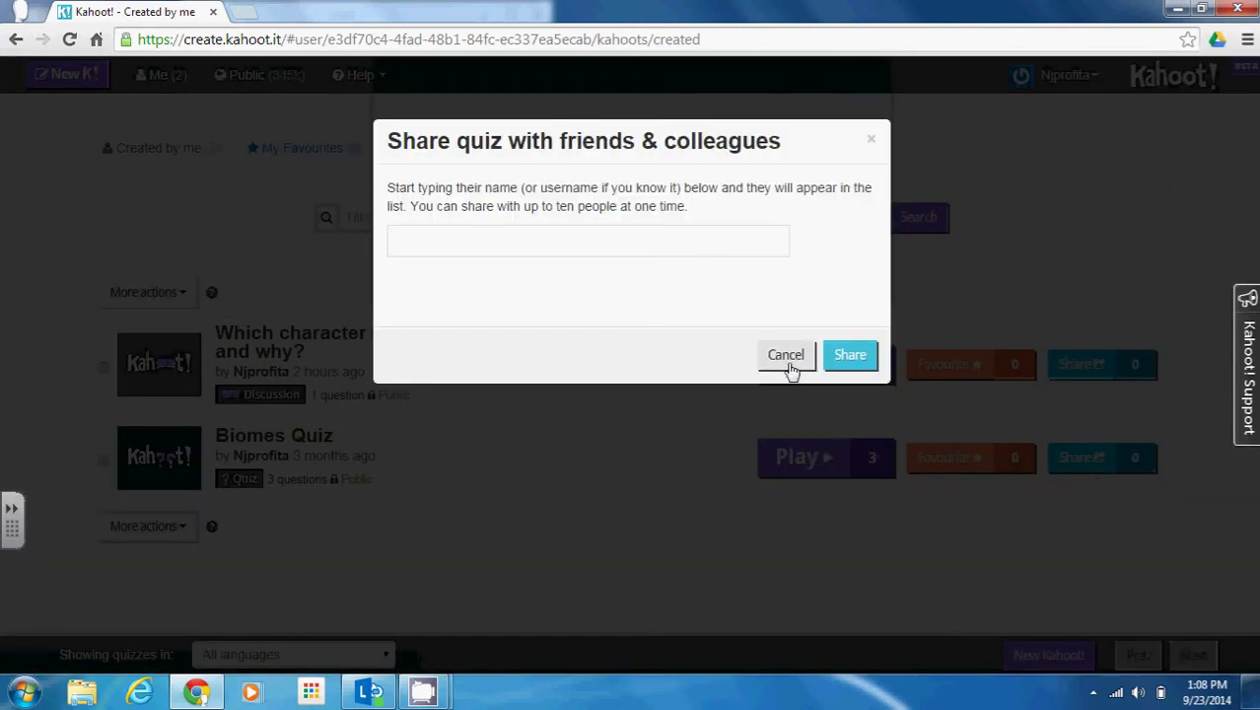
click(786, 357)
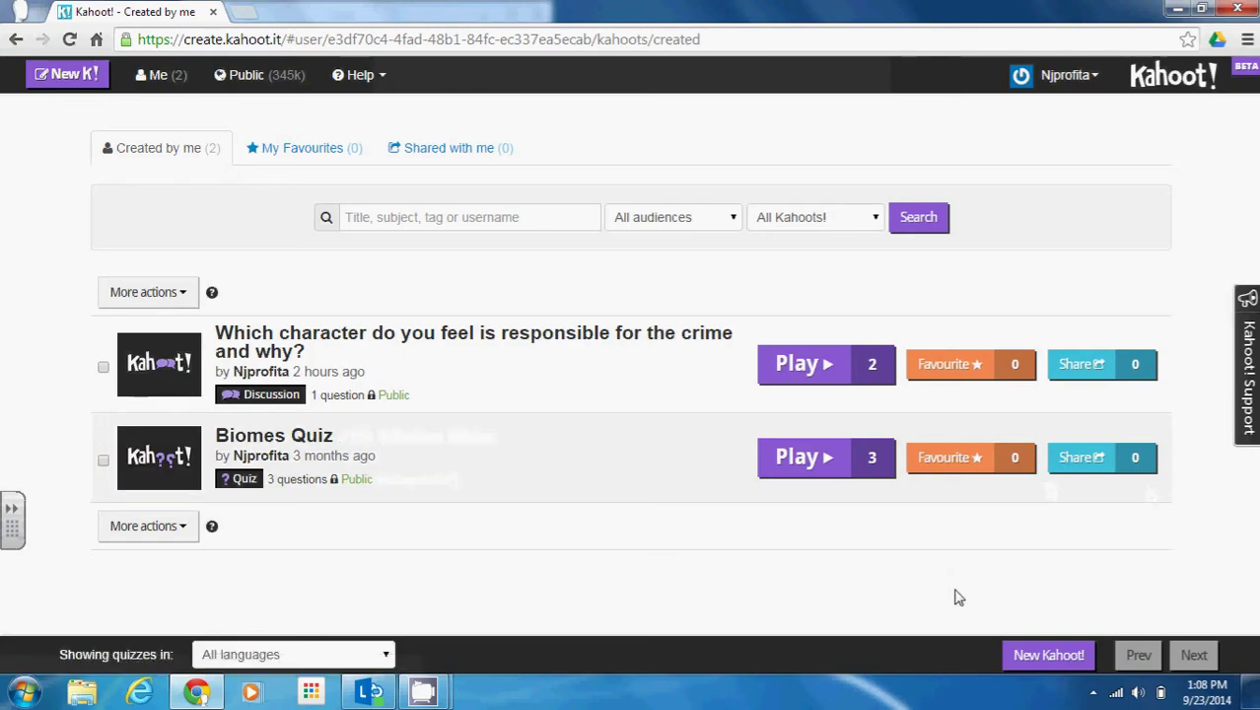
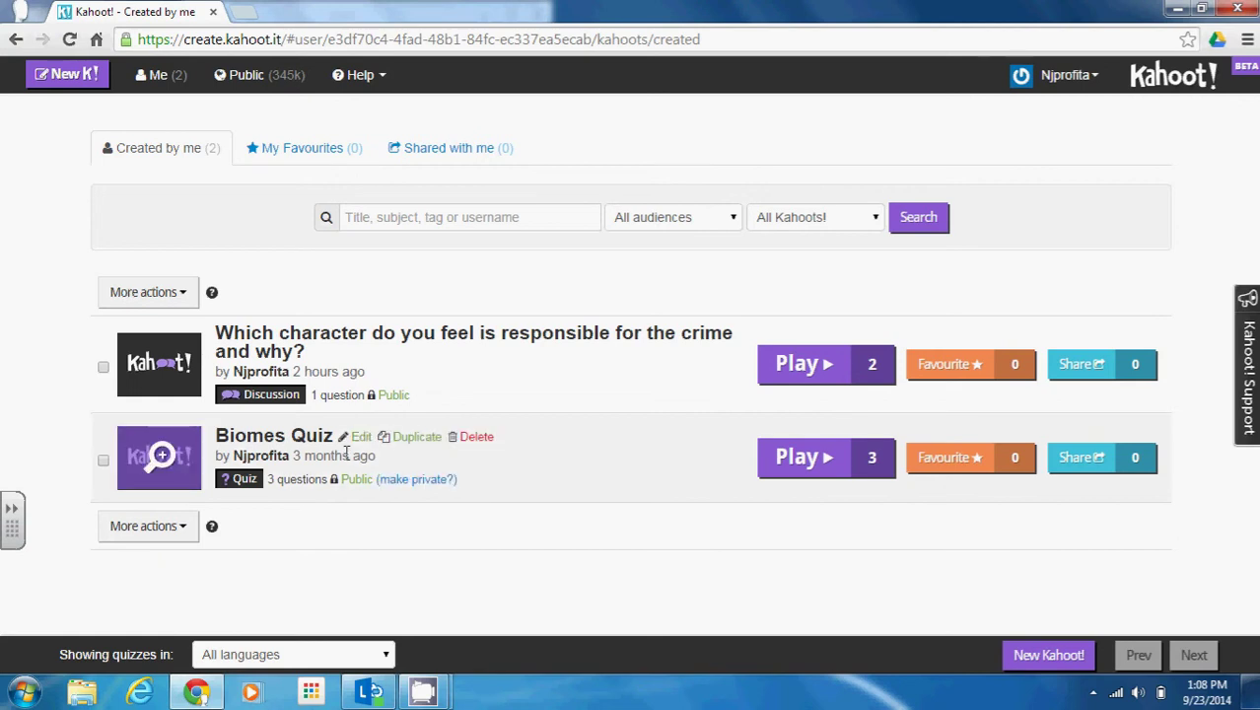
Open the Biomes Quiz details, preview the quiz and launch its game lobby with the default options
click(315, 438)
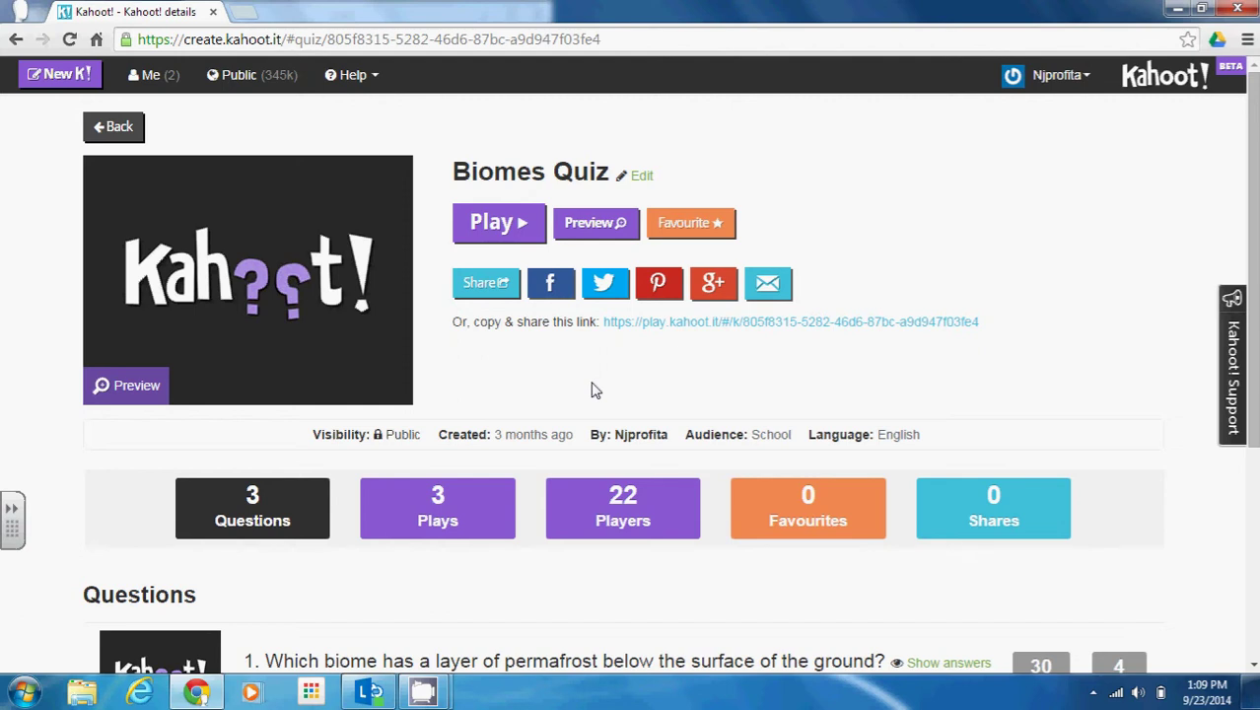
click(586, 239)
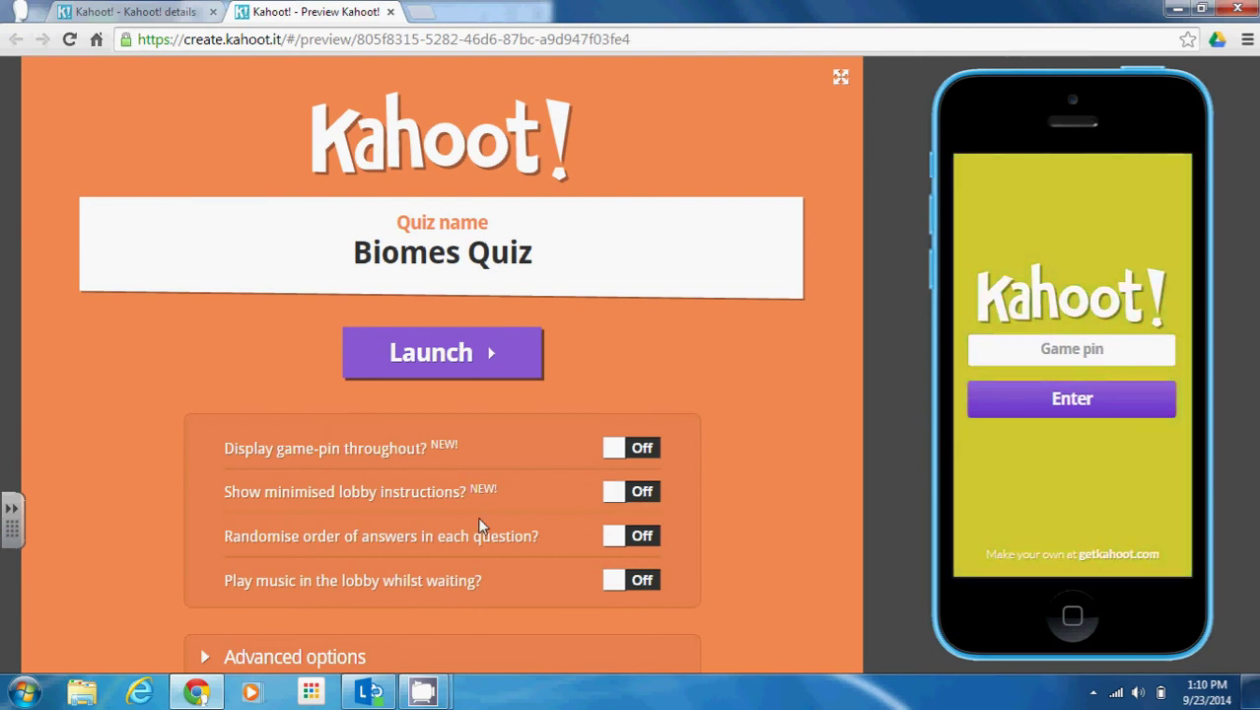
click(450, 354)
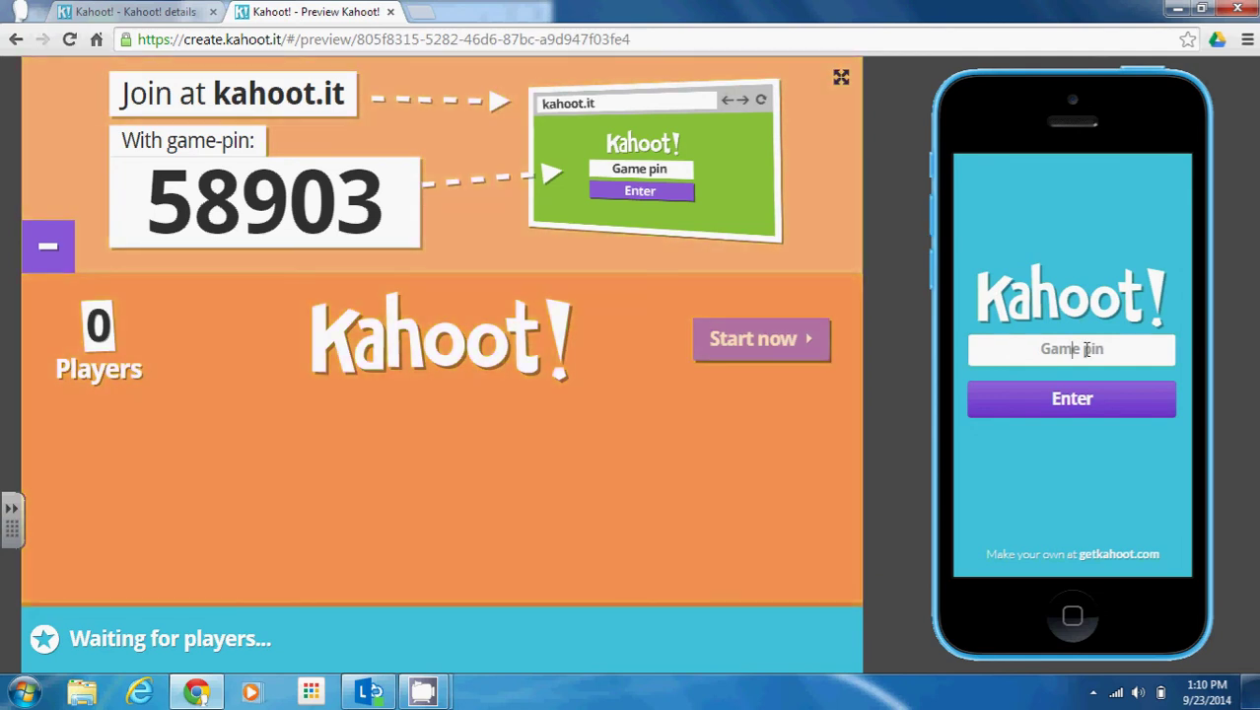
Join the game on the simulated phone using the displayed game pin and the nickname Sample
click(1087, 349)
text(58903)
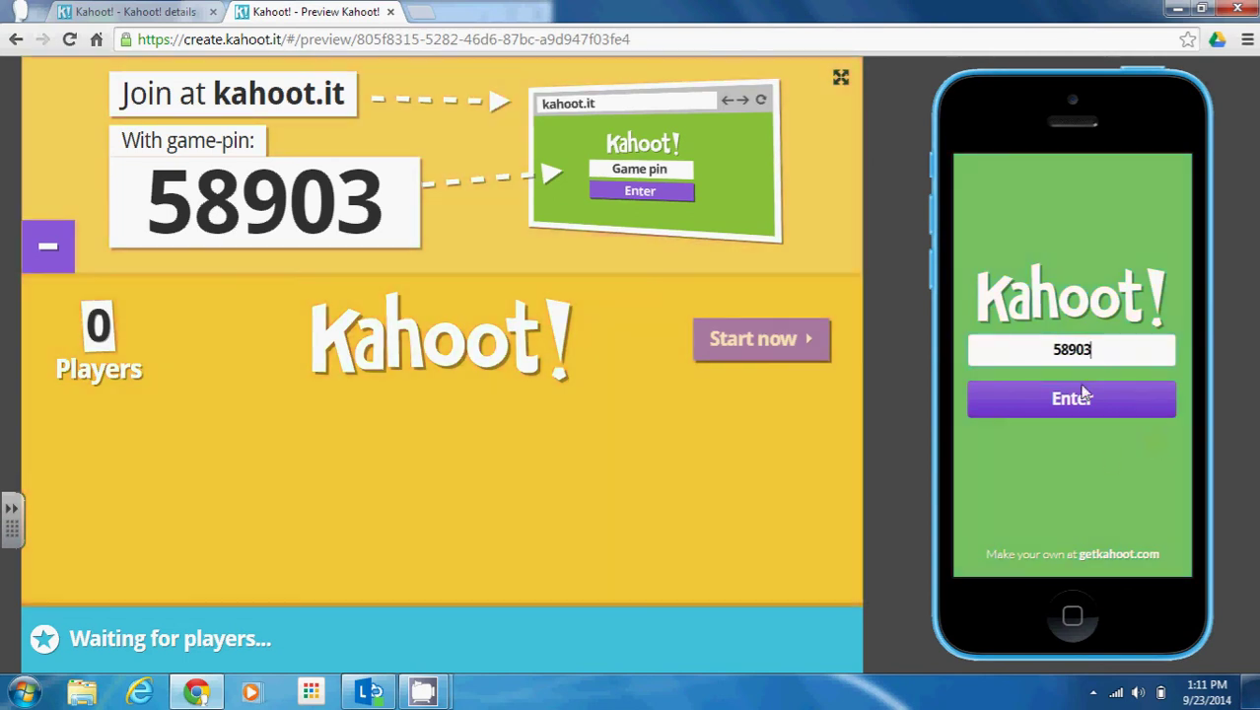
click(1106, 412)
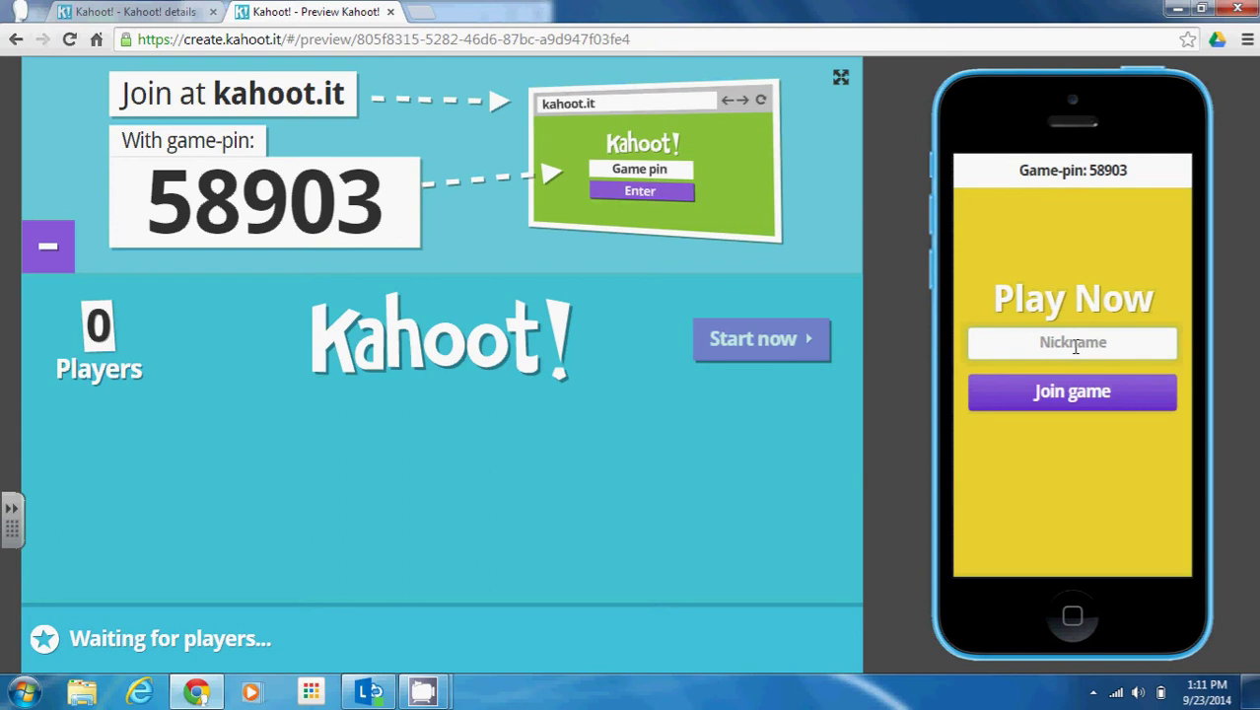
click(1074, 345)
text(Sample)
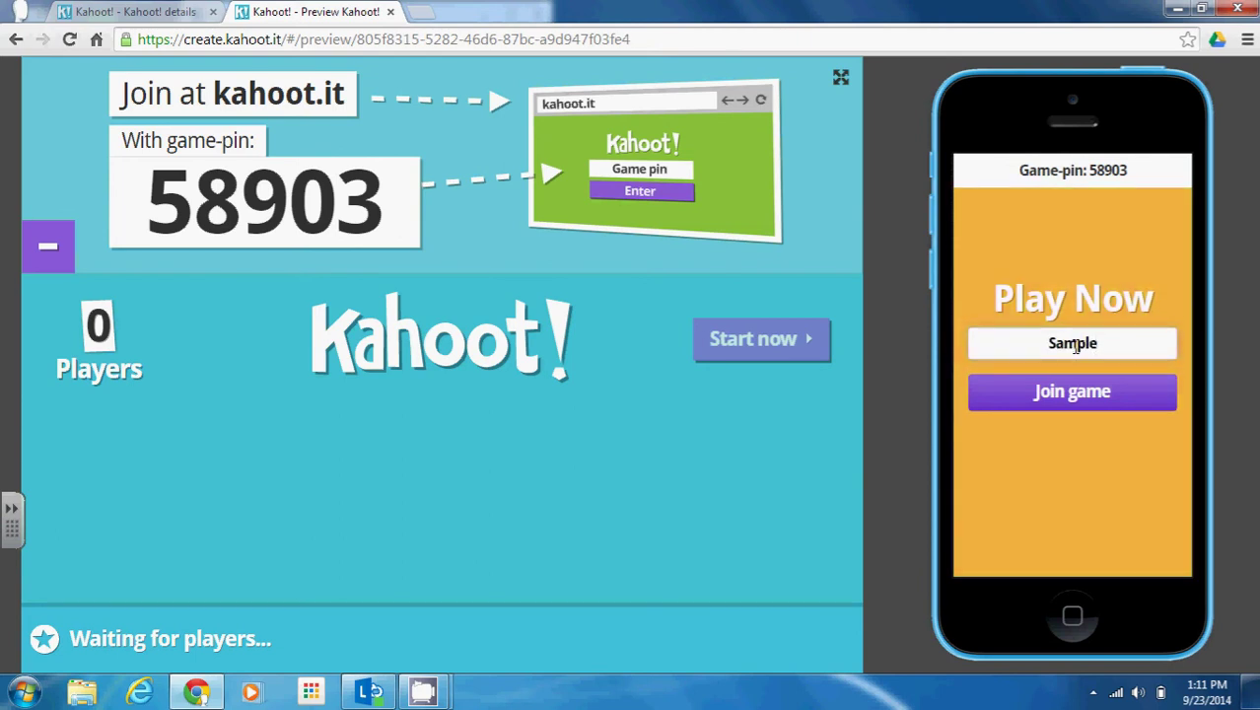
click(1072, 395)
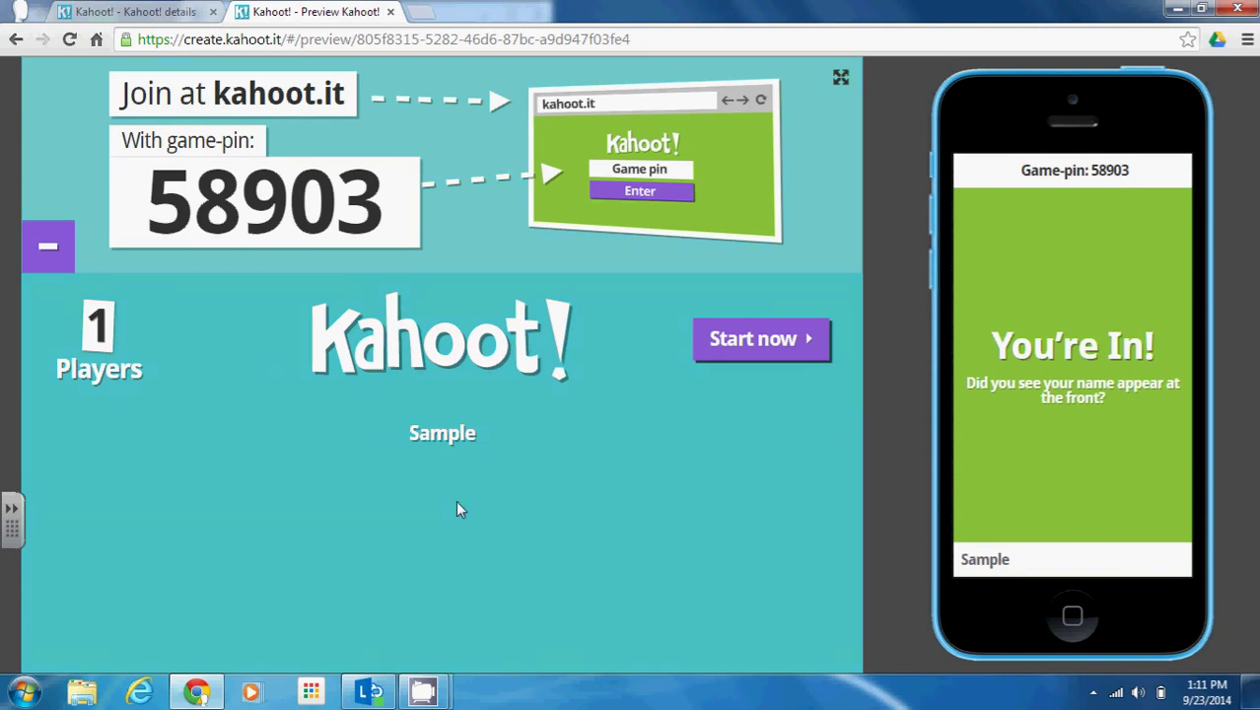
Start the game, answer the permafrost question with Tundra on the simulated phone, and continue past the scoreboard
click(795, 357)
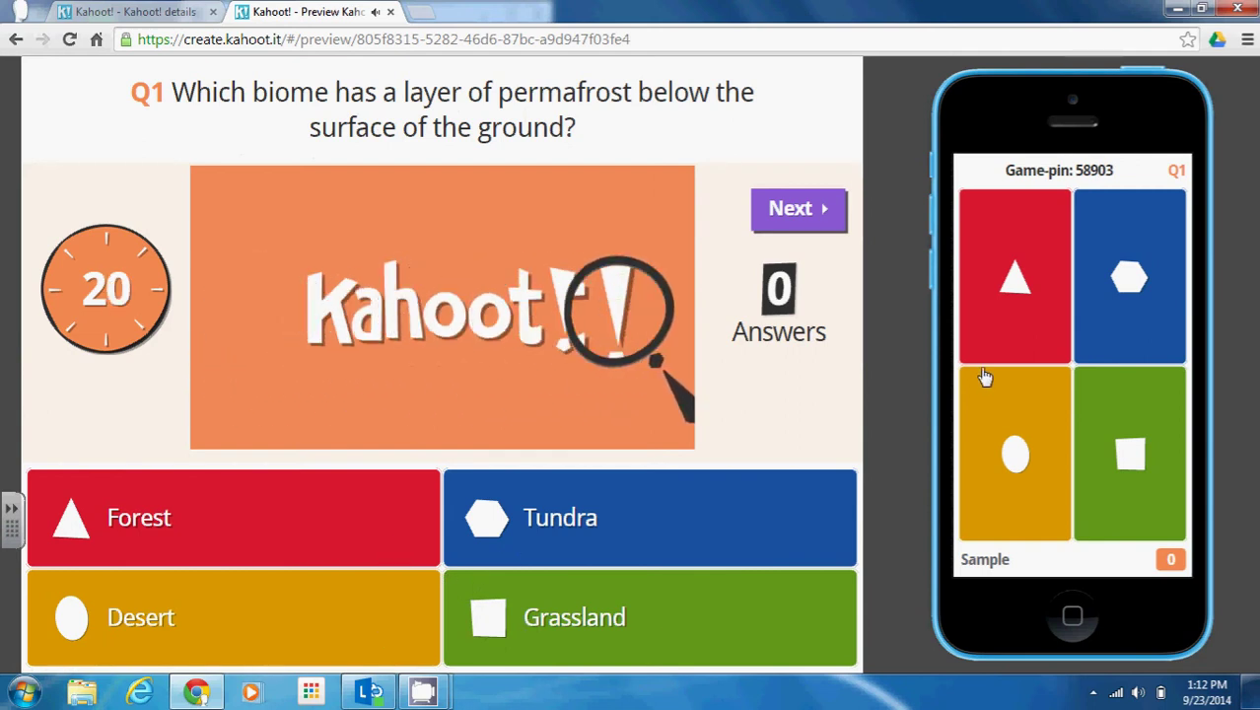
click(1131, 320)
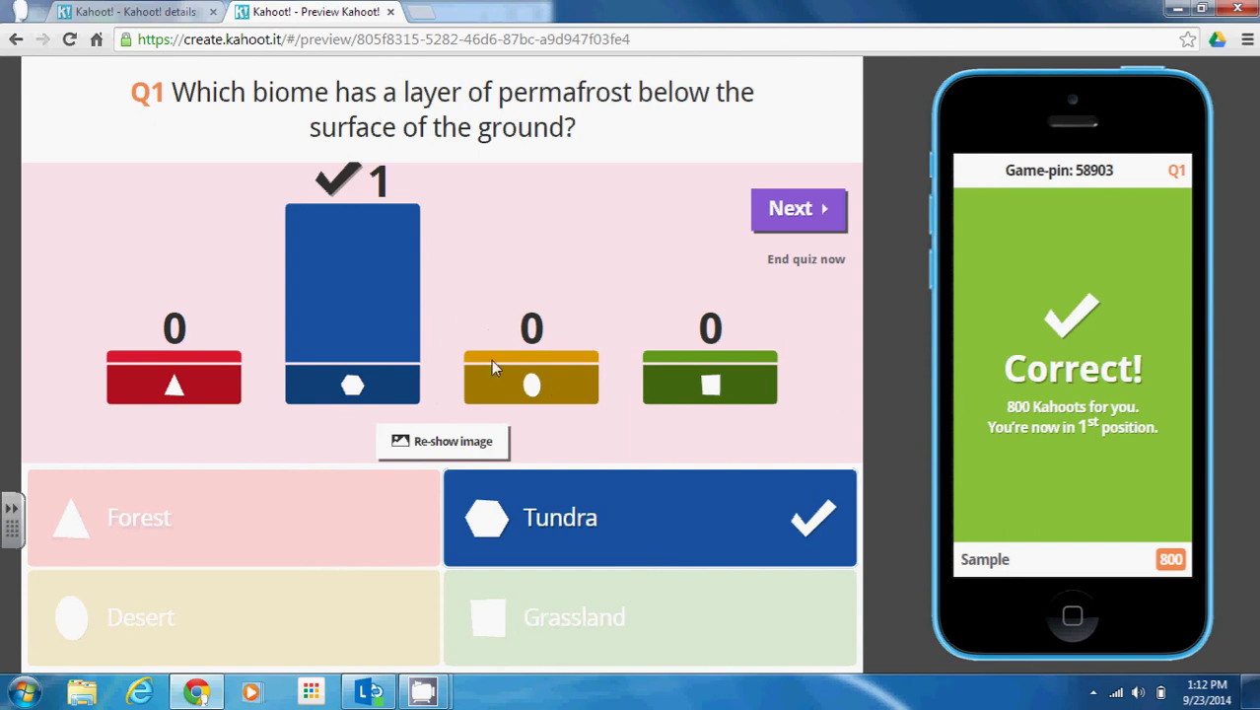
click(755, 229)
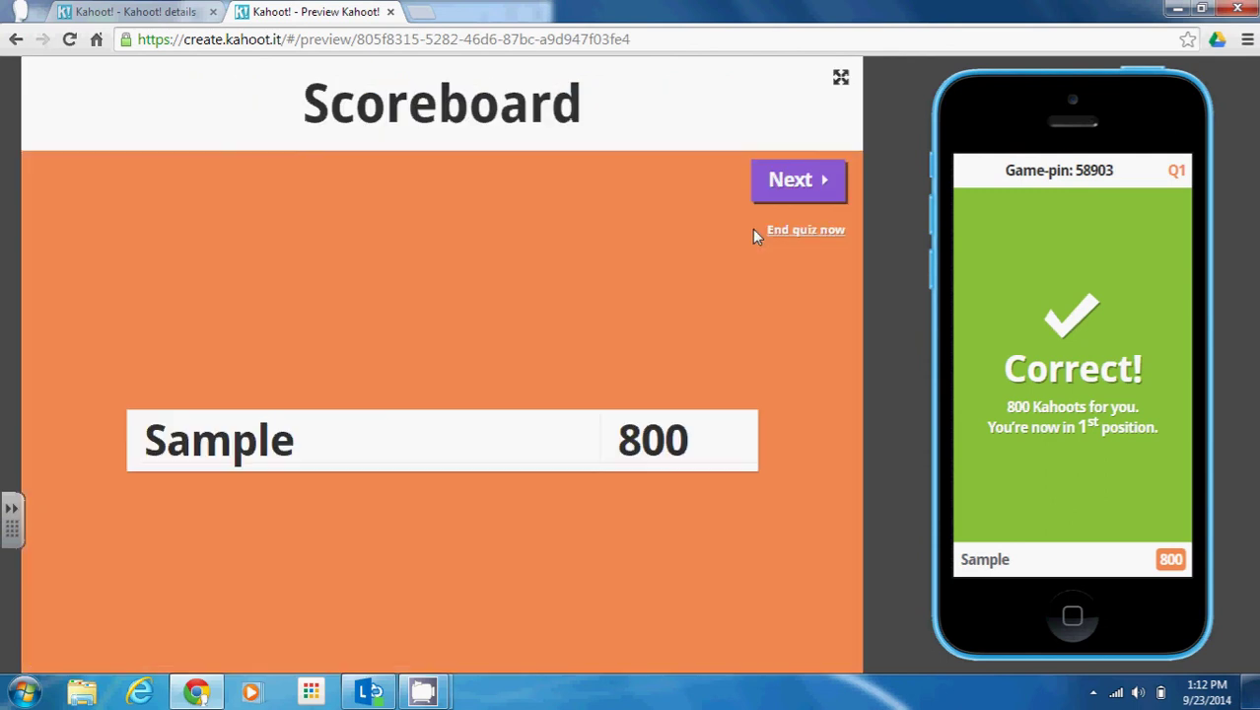
click(796, 174)
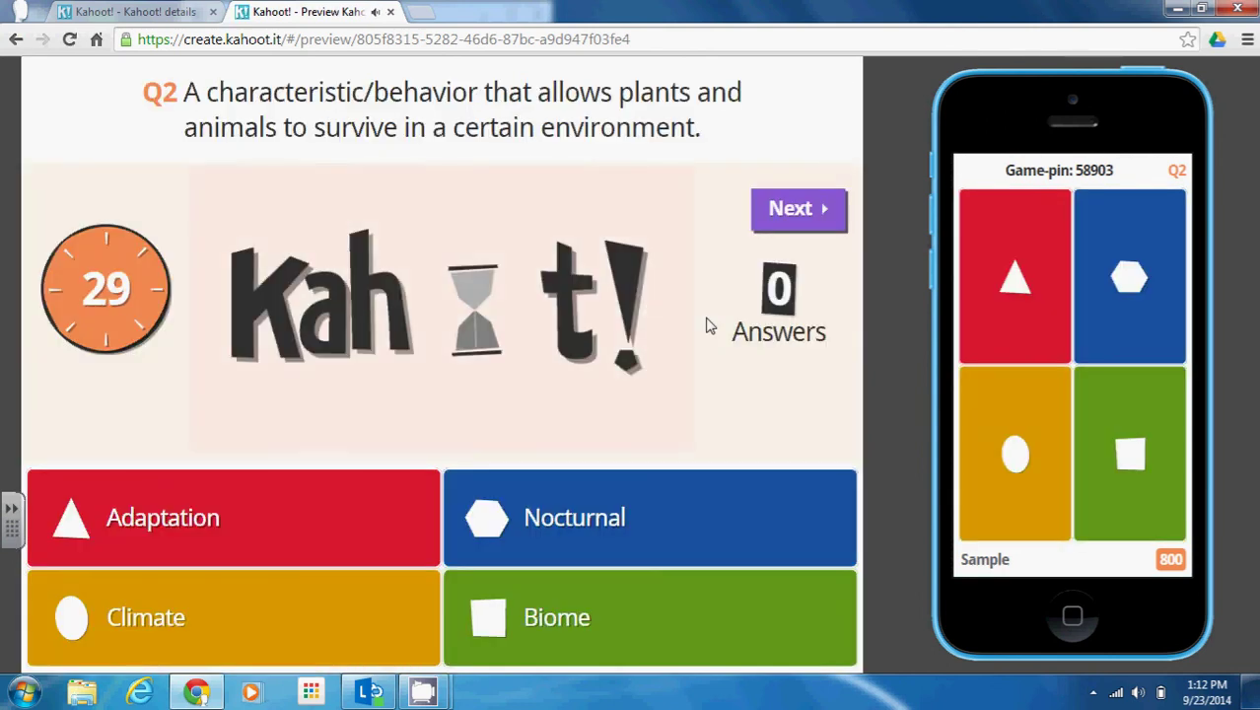
Answer question 2 with Adaptation on the simulated phone and continue past the scoreboard to question 3
click(1011, 304)
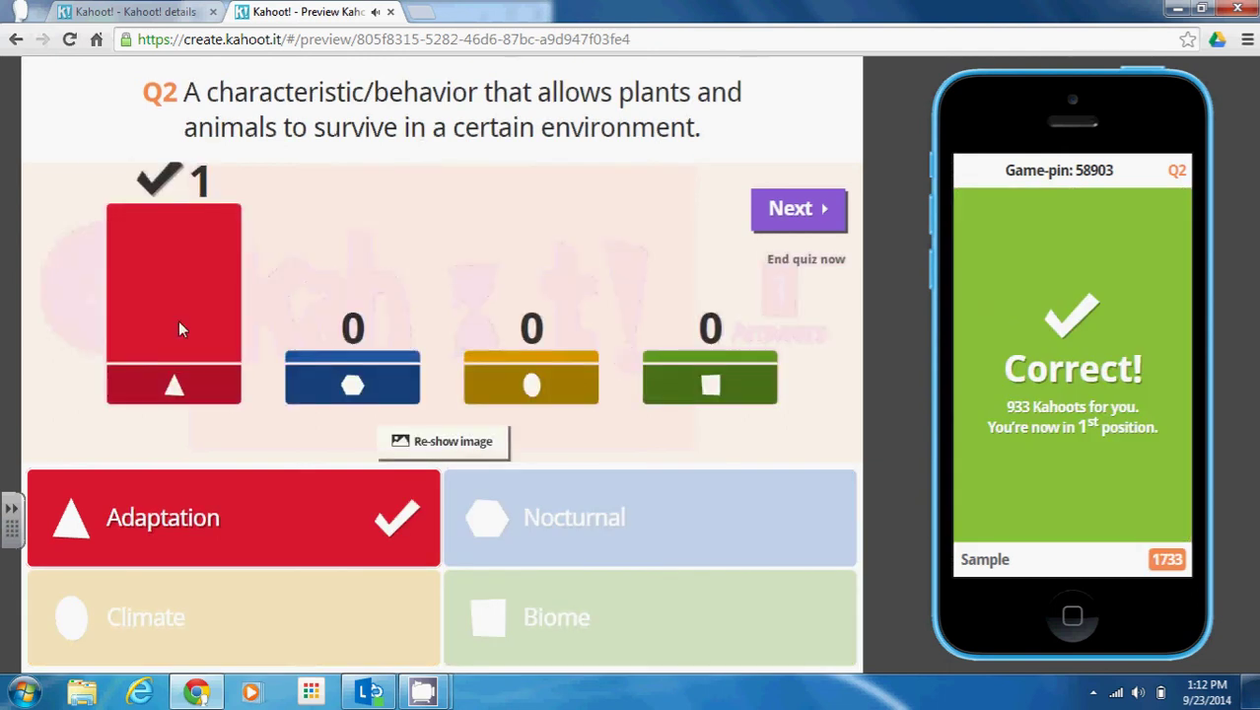
click(800, 209)
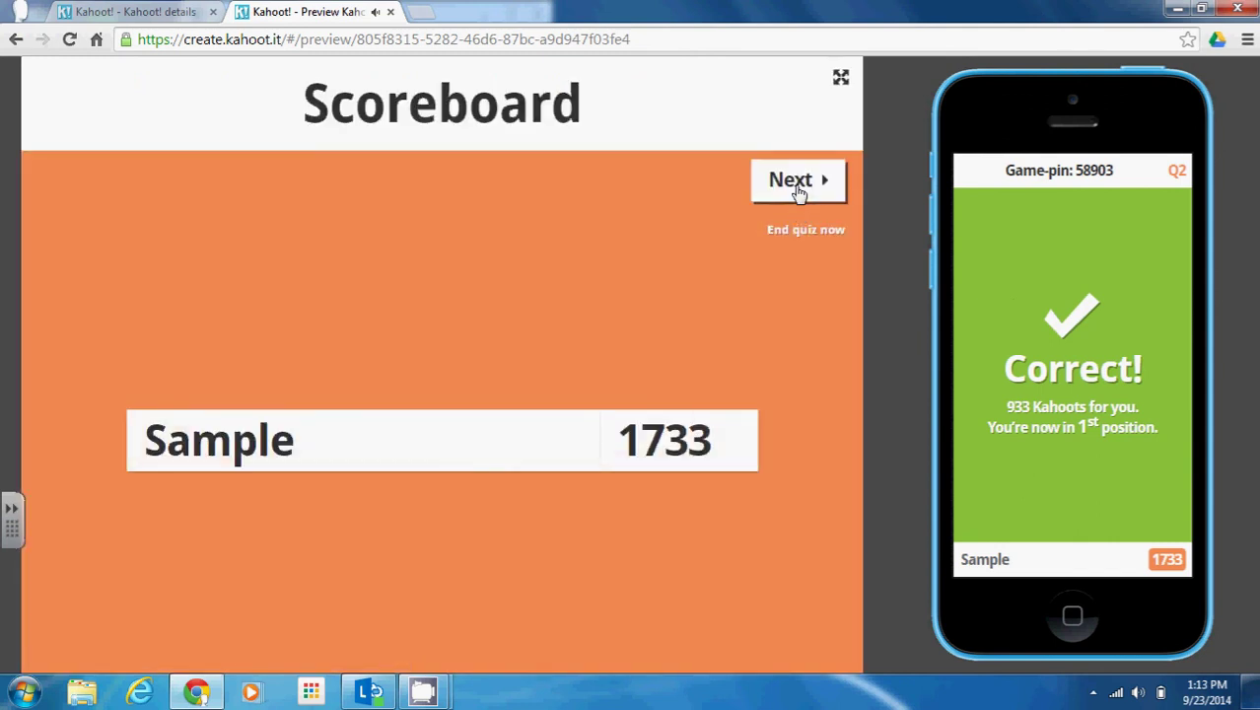
click(799, 181)
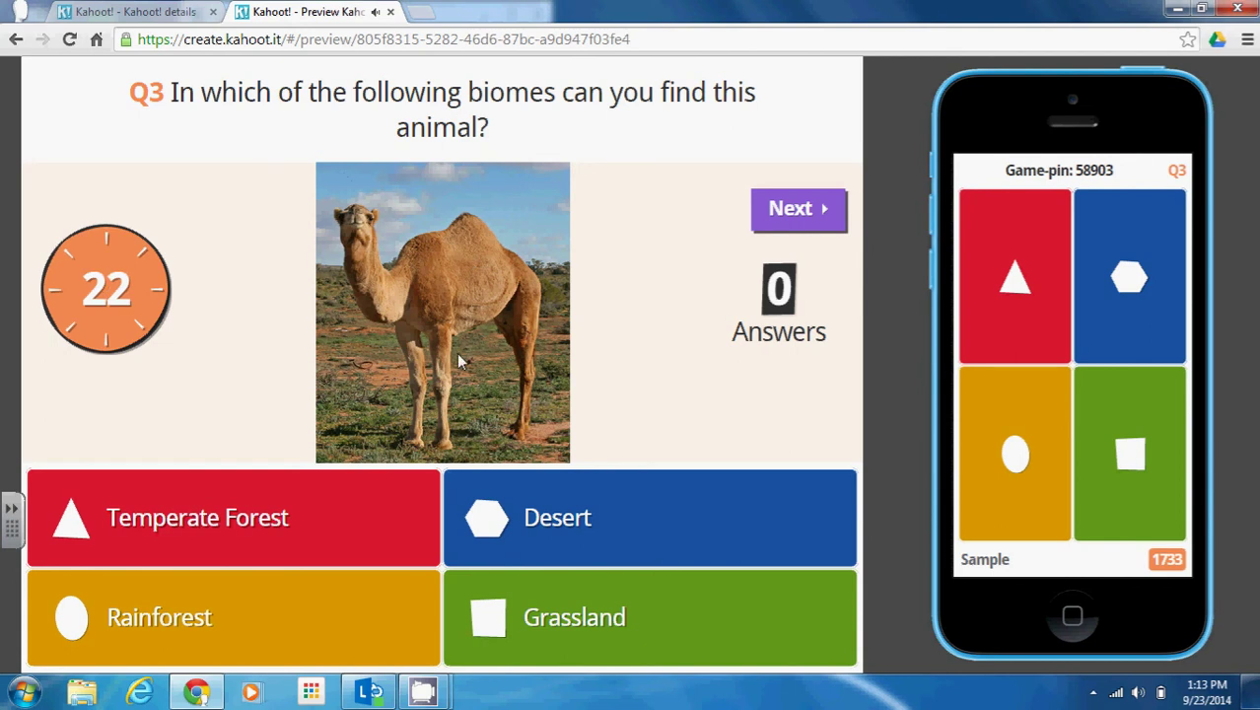
Answer the camel question with Desert on the simulated phone and end the quiz from the scoreboard
click(1151, 336)
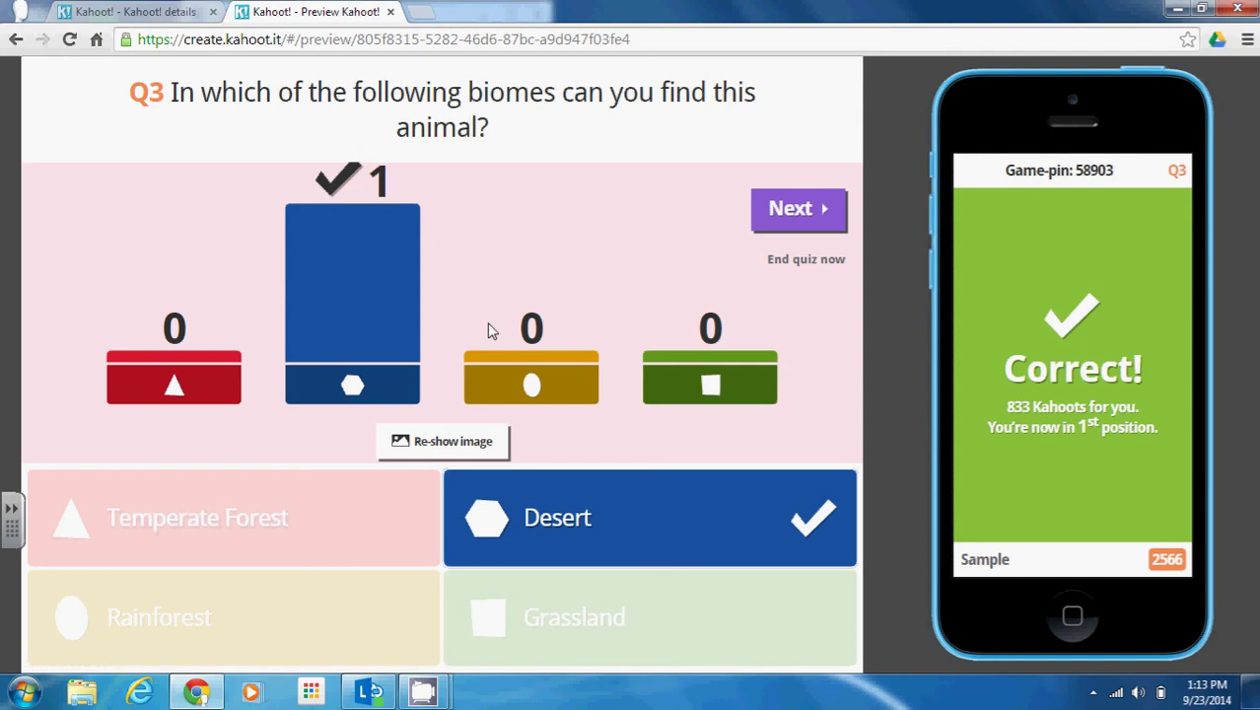
click(822, 227)
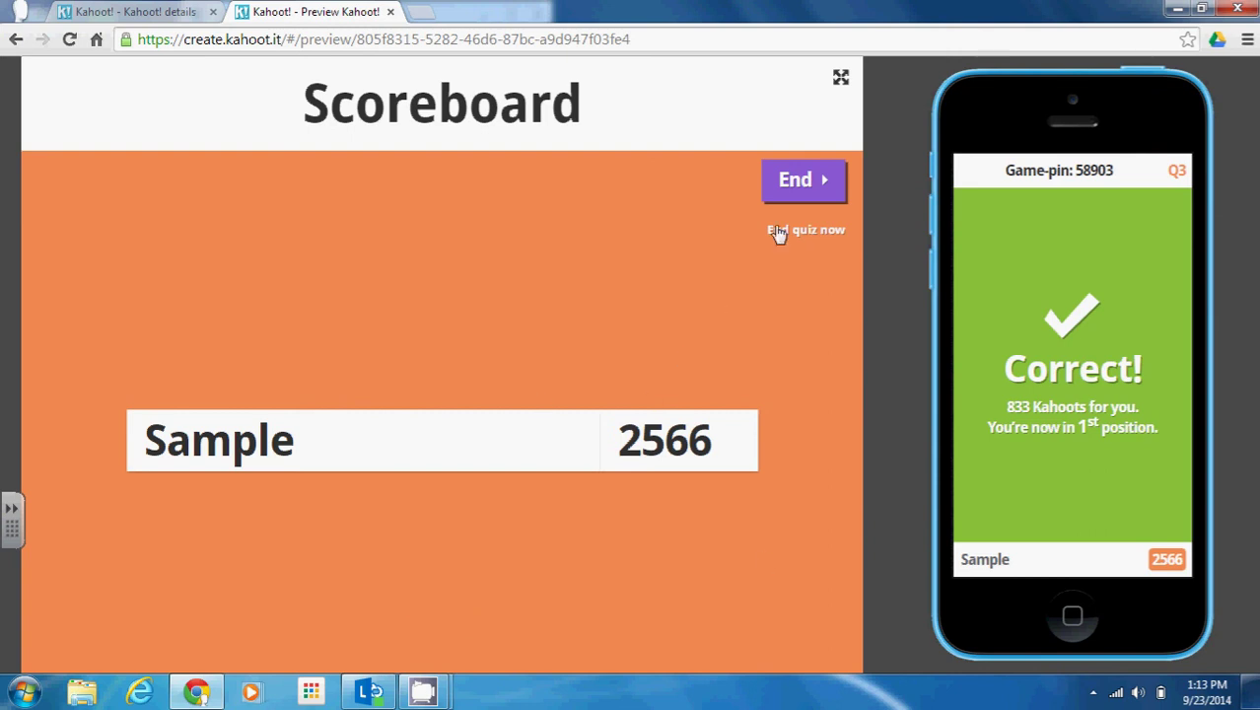
click(797, 185)
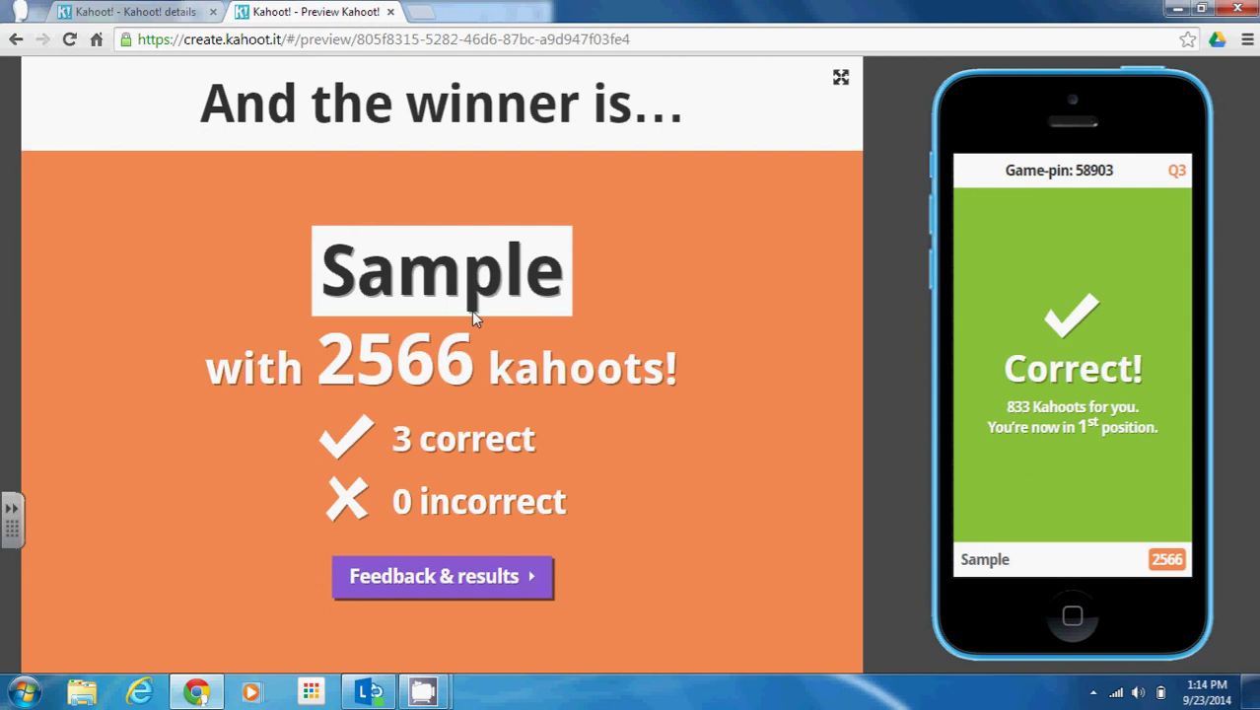
Open the quiz feedback and rate it five stars, with thumbs up for learning and recommending and a happy face
click(501, 588)
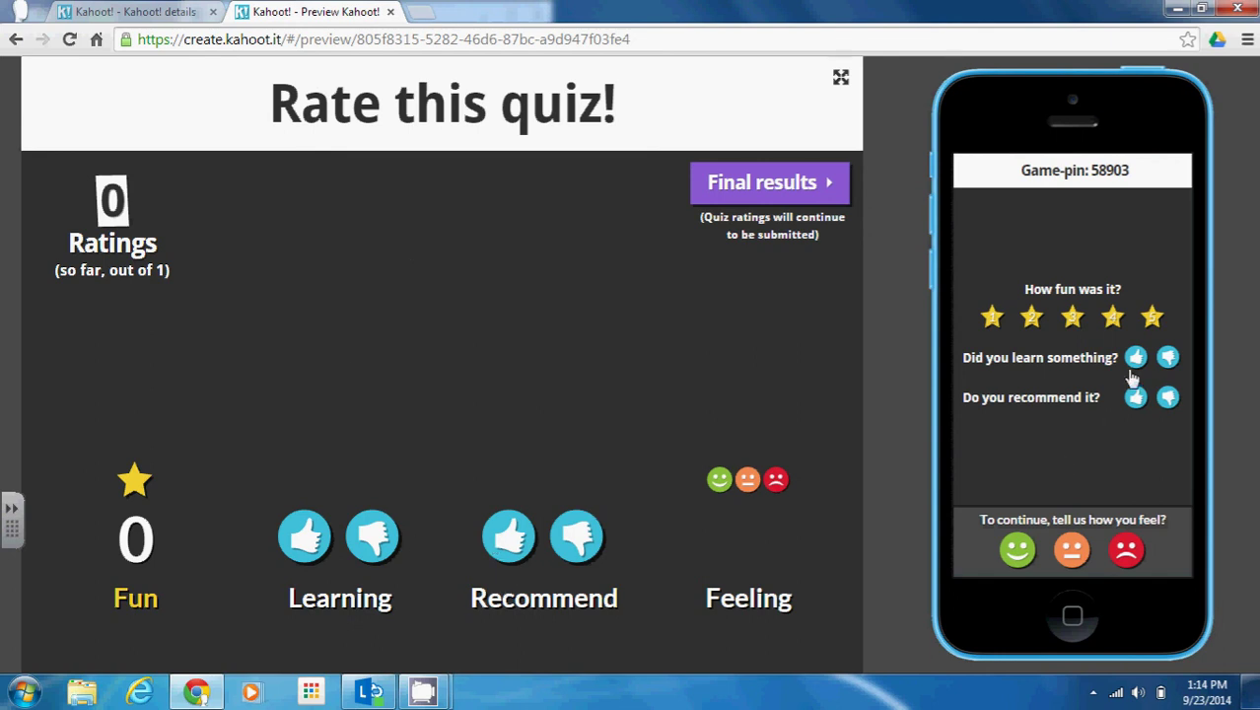
click(1154, 315)
click(1138, 361)
click(1138, 398)
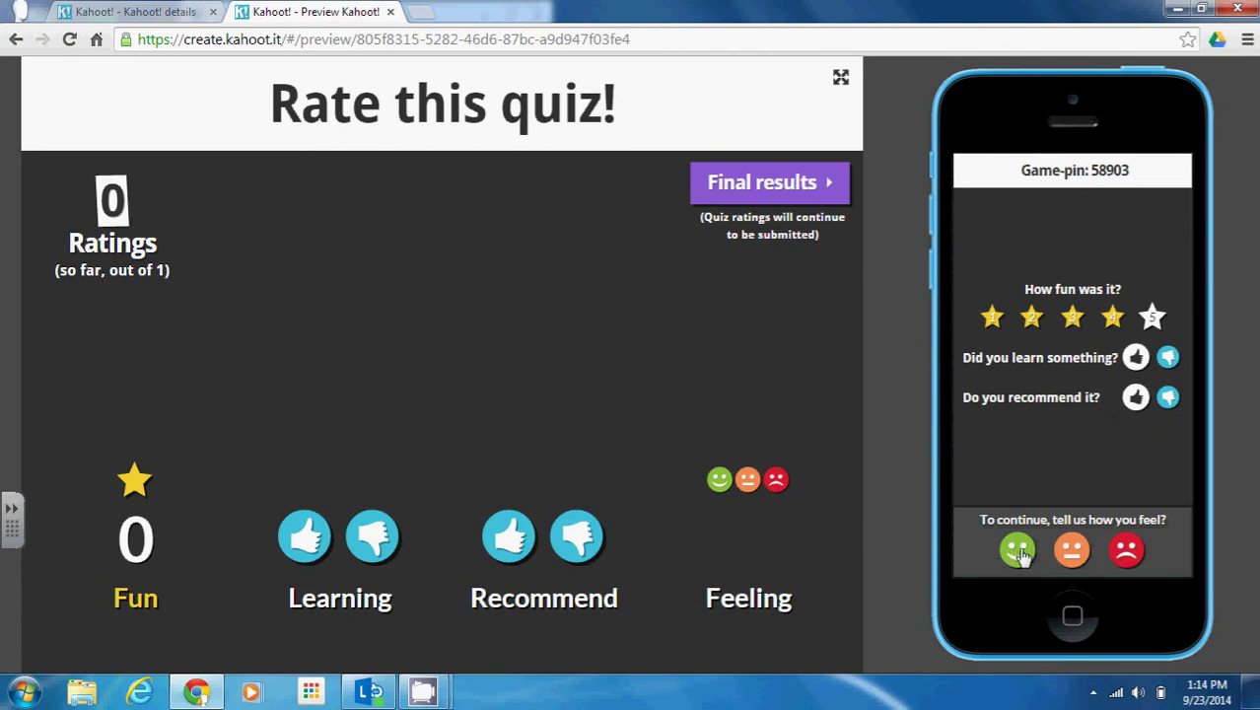
click(1018, 551)
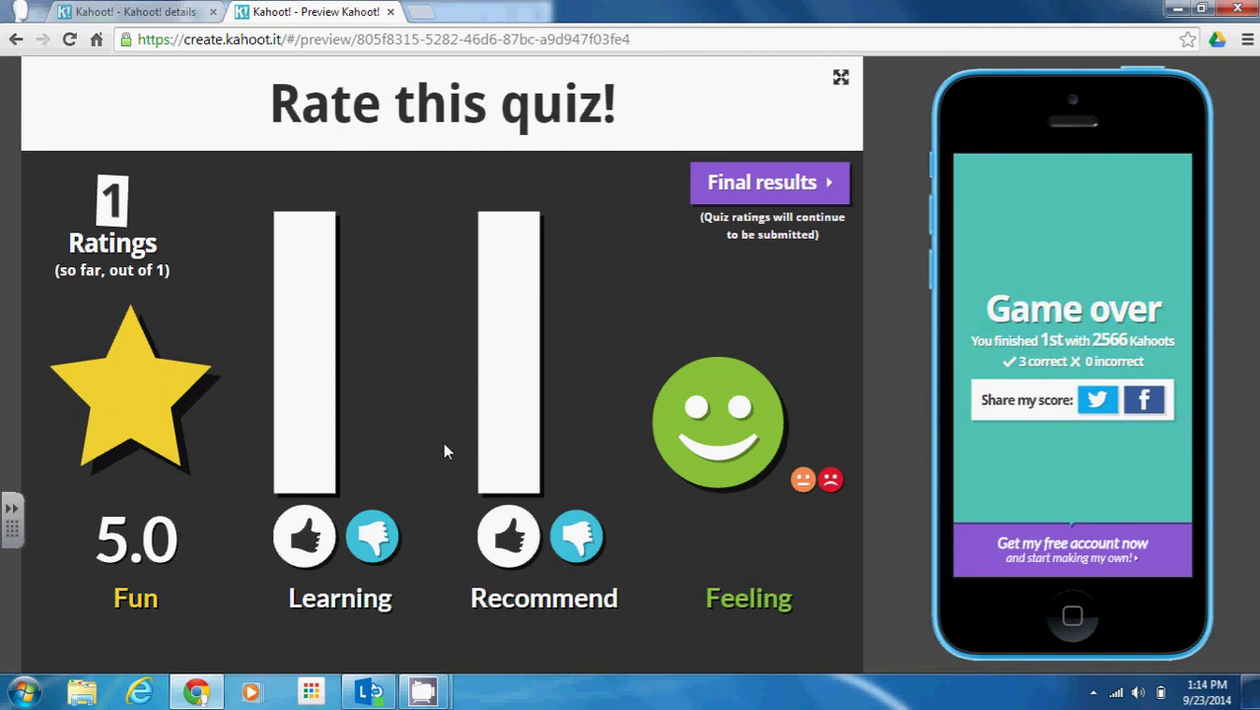
View the final scoreboard and its results options, and return to the Biomes Quiz details page
click(754, 186)
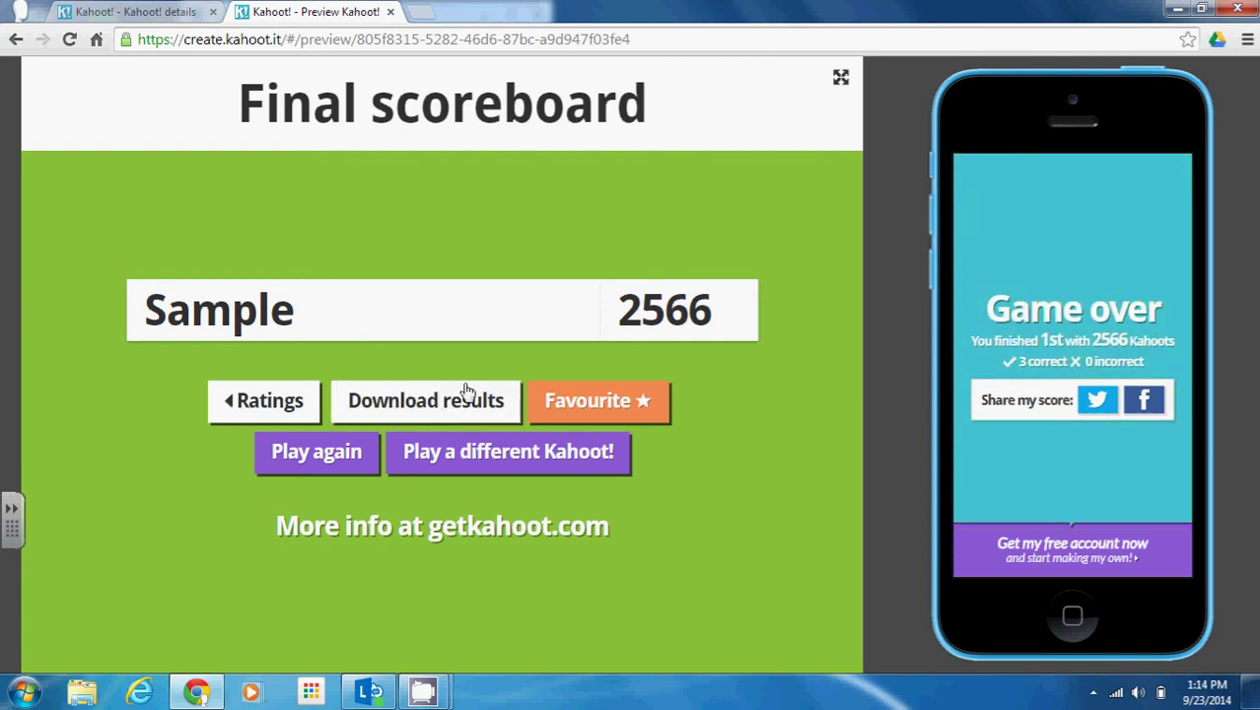
key(ctrl+shift+Tab)
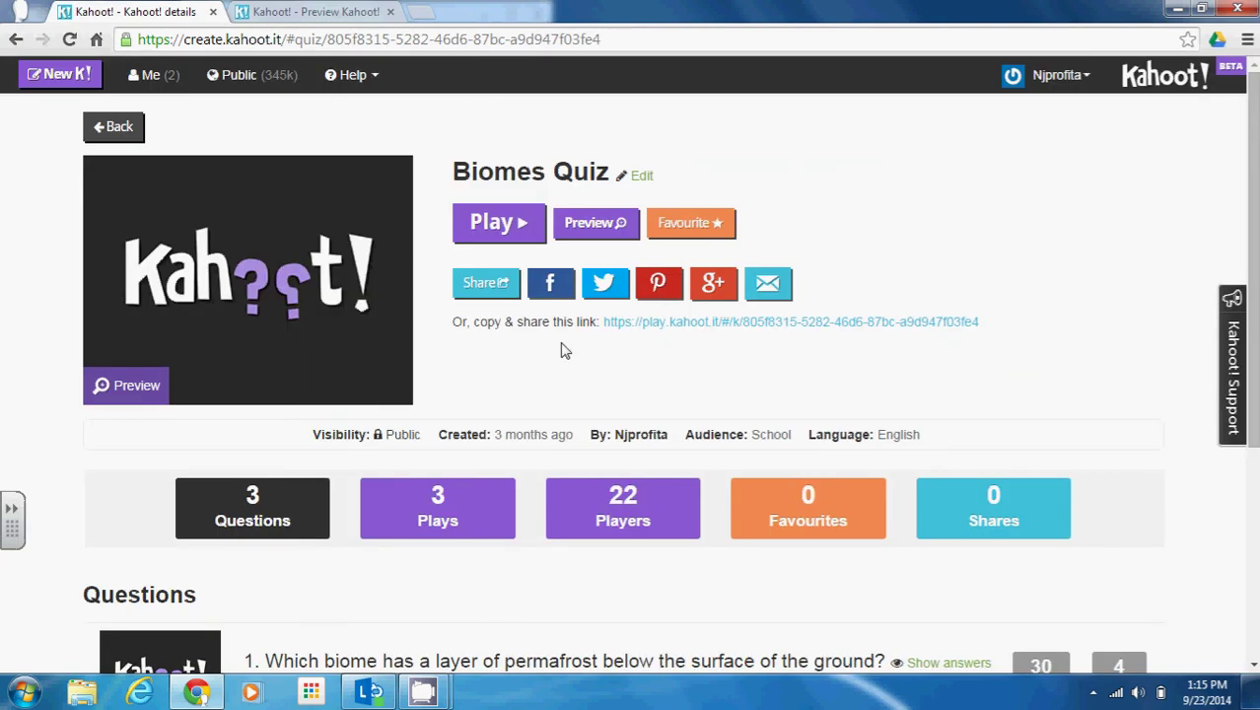